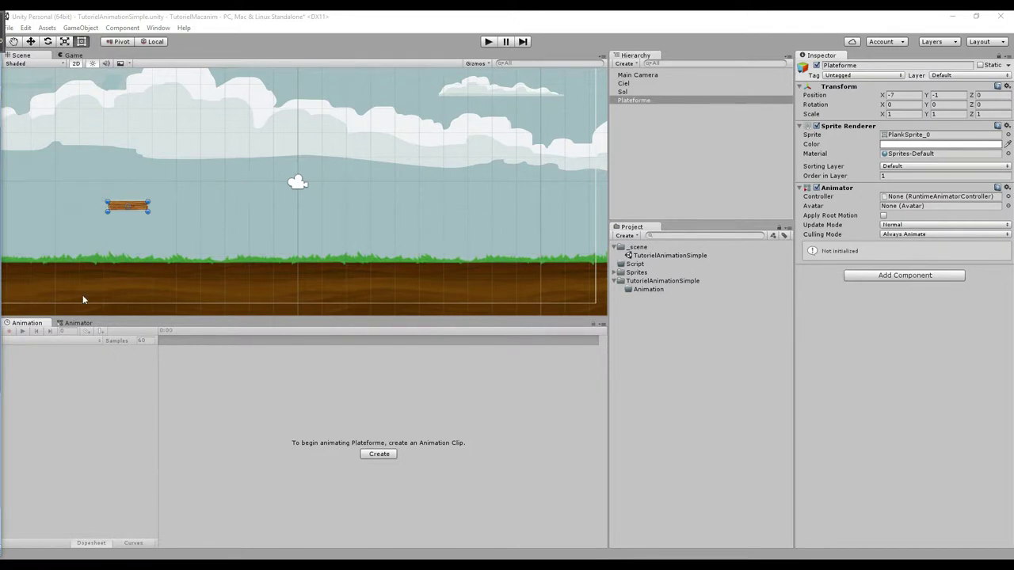
- Toggle between the Animator and Animation views and browse the window list without opening anything
click(39, 324)
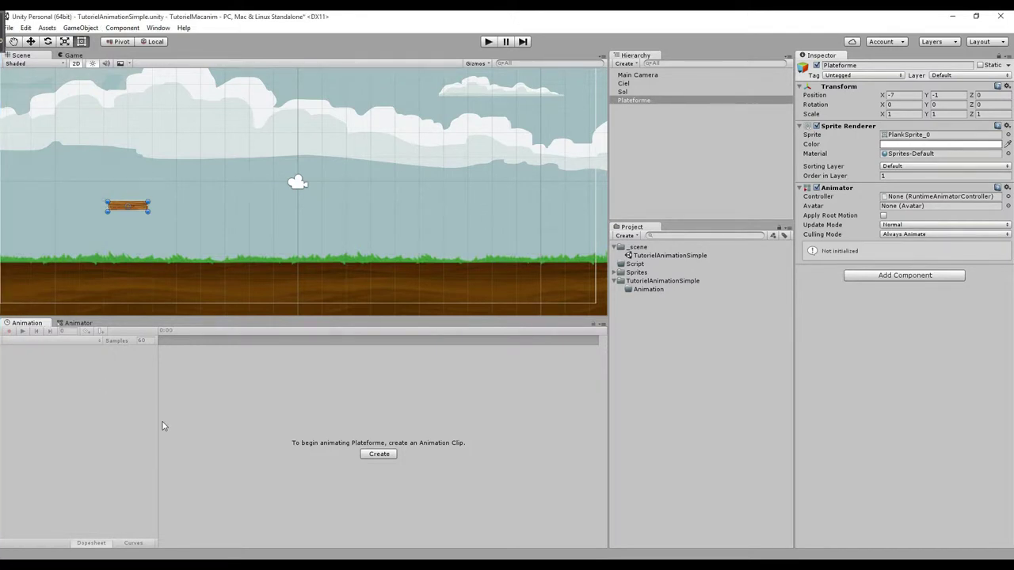
click(87, 323)
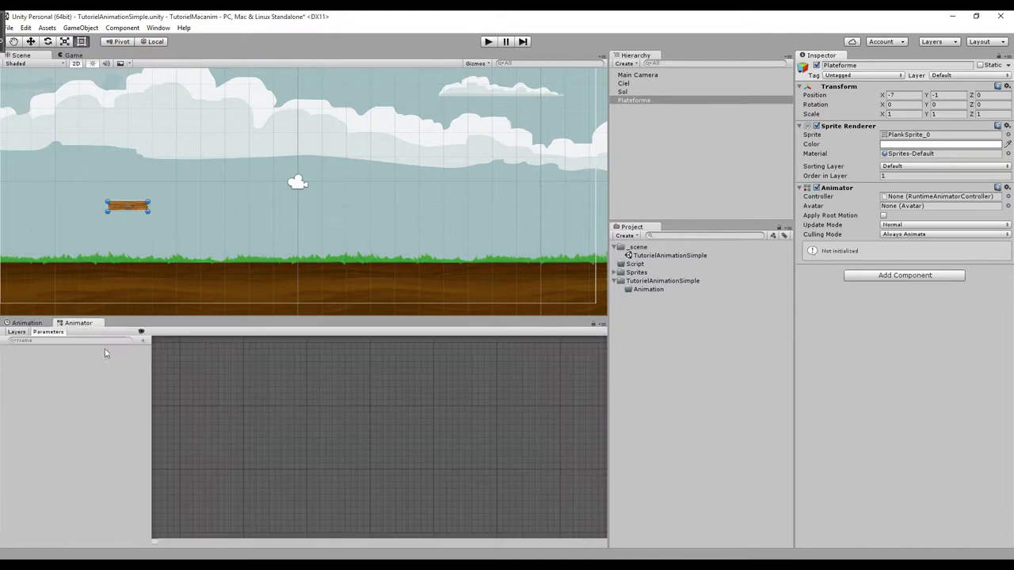
click(32, 325)
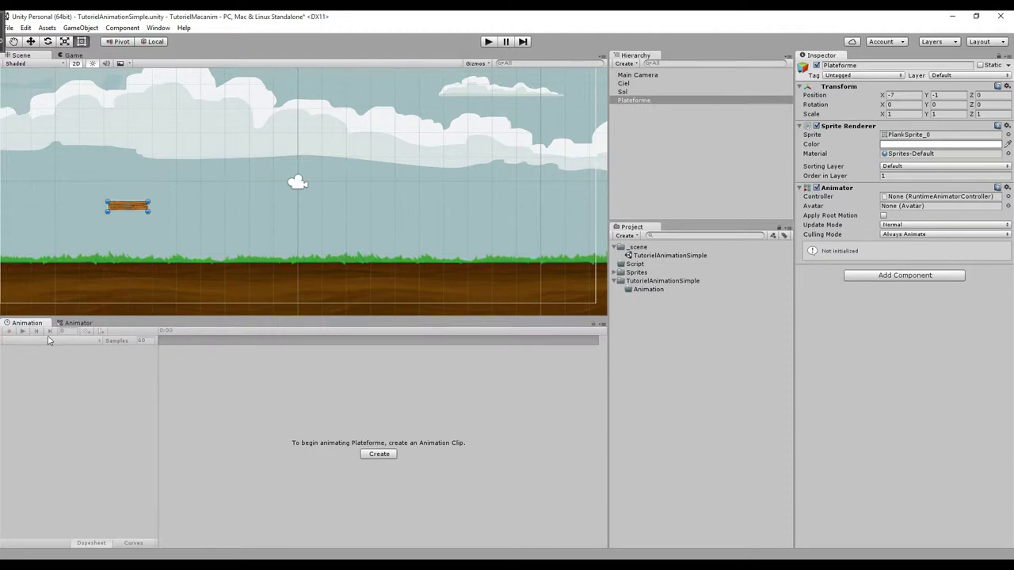
click(165, 30)
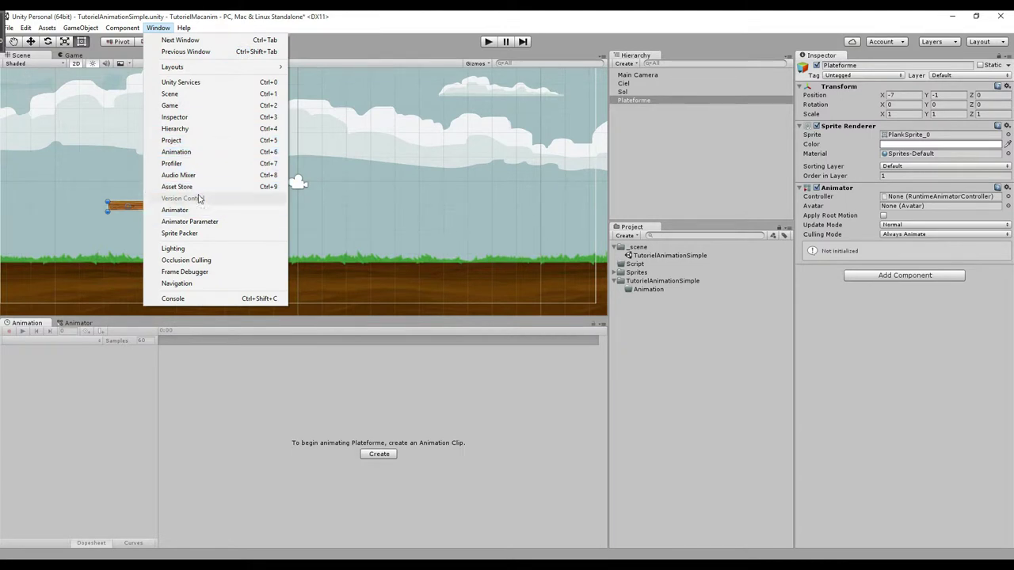
click(170, 32)
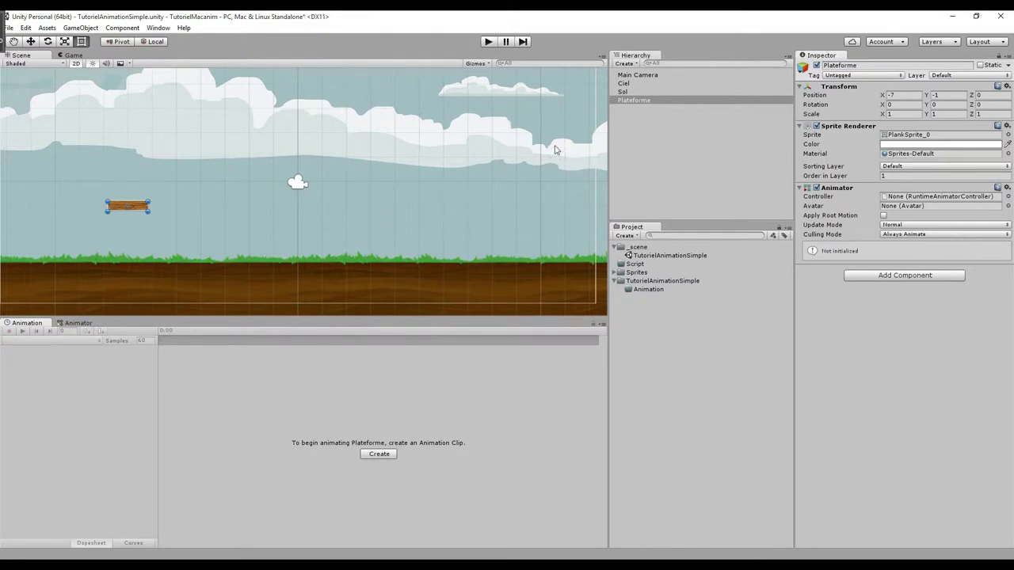
- Create a DeplacementPlateforme clip for Plateforme in TutorielAnimationSimple/Animation
click(626, 102)
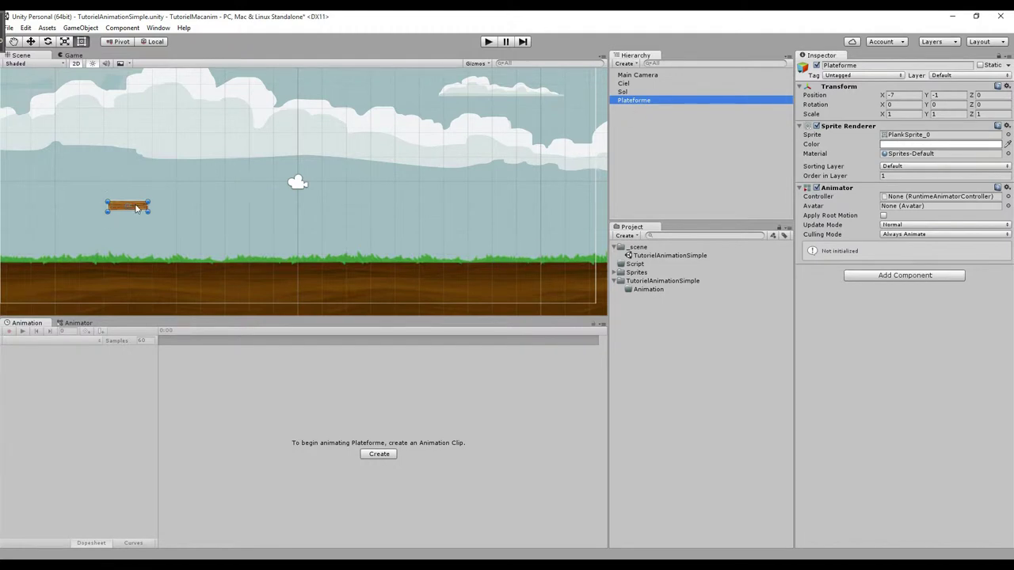
click(380, 455)
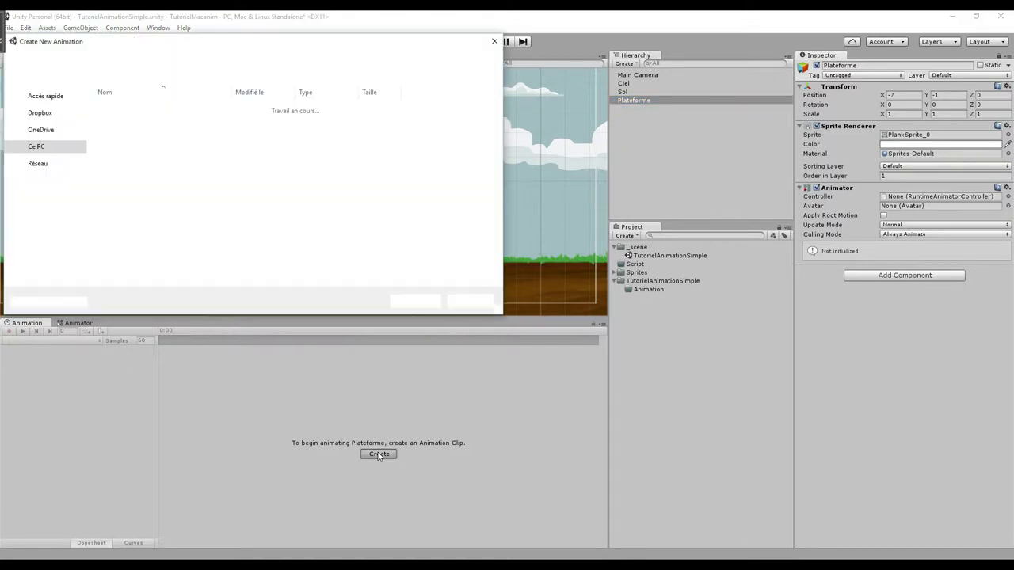
double_click(143, 141)
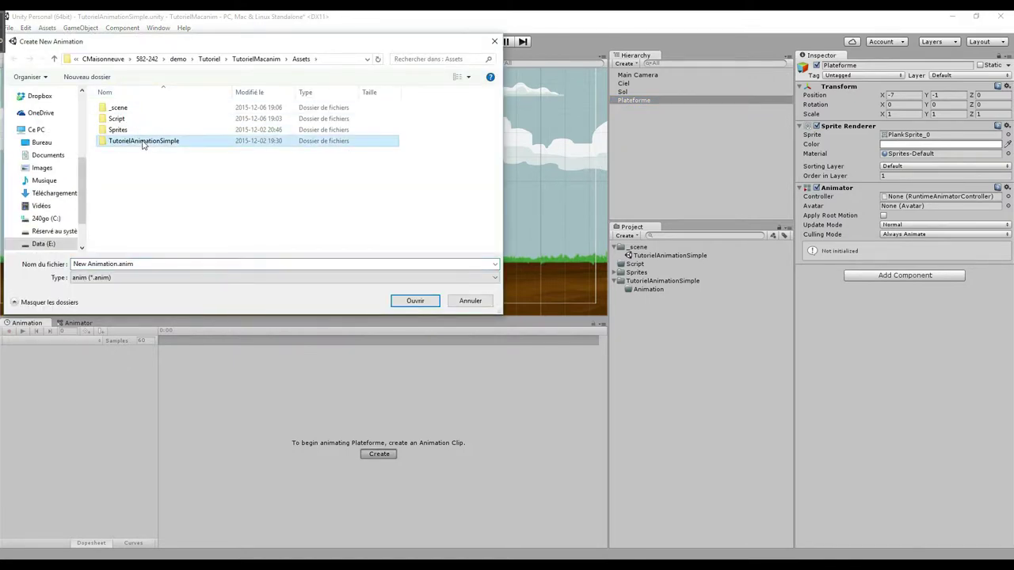
double_click(127, 107)
click(120, 263)
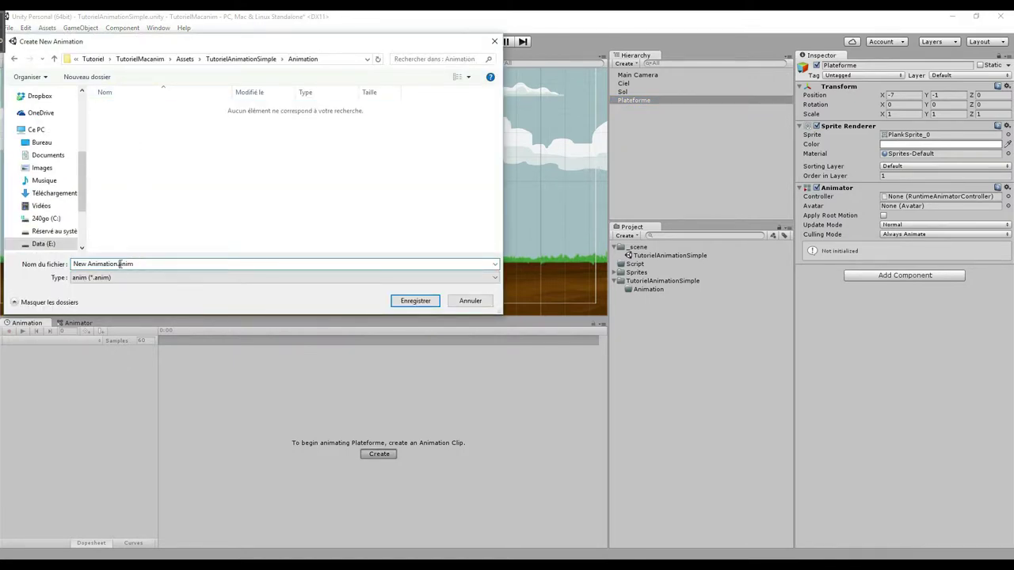
drag(117, 265, 54, 269)
text(Deplacement)
text(Platef)
text(orme)
key(Return)
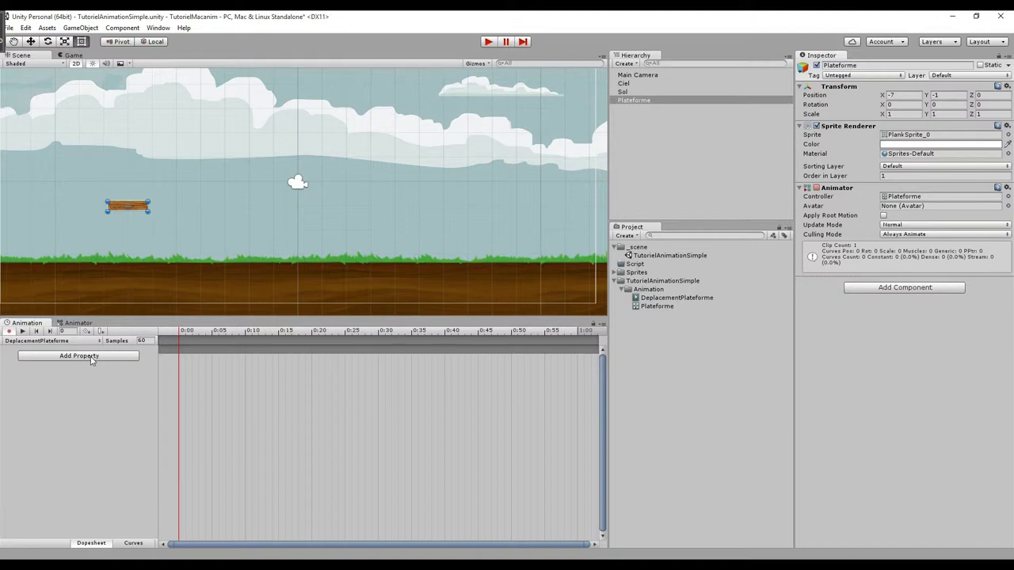
- Add a Transform Position track keyed at 0:00 and 1:00, and select the 1:00 key
click(91, 358)
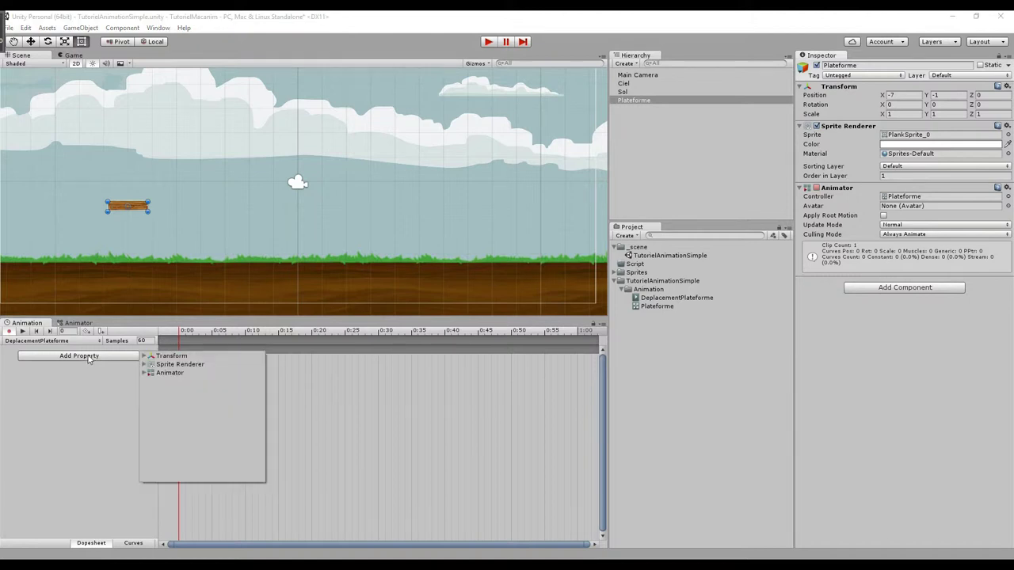
click(144, 357)
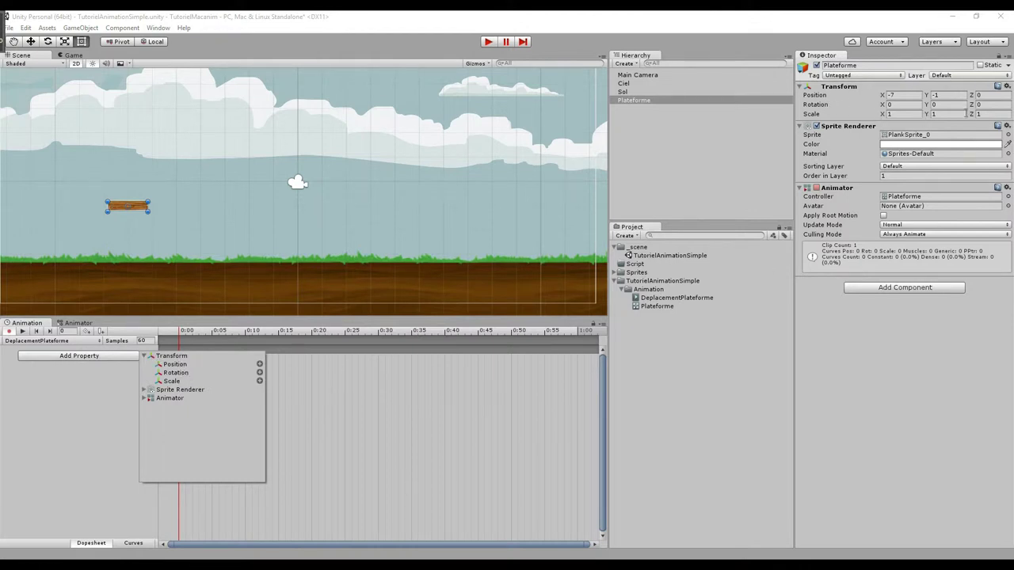
click(260, 365)
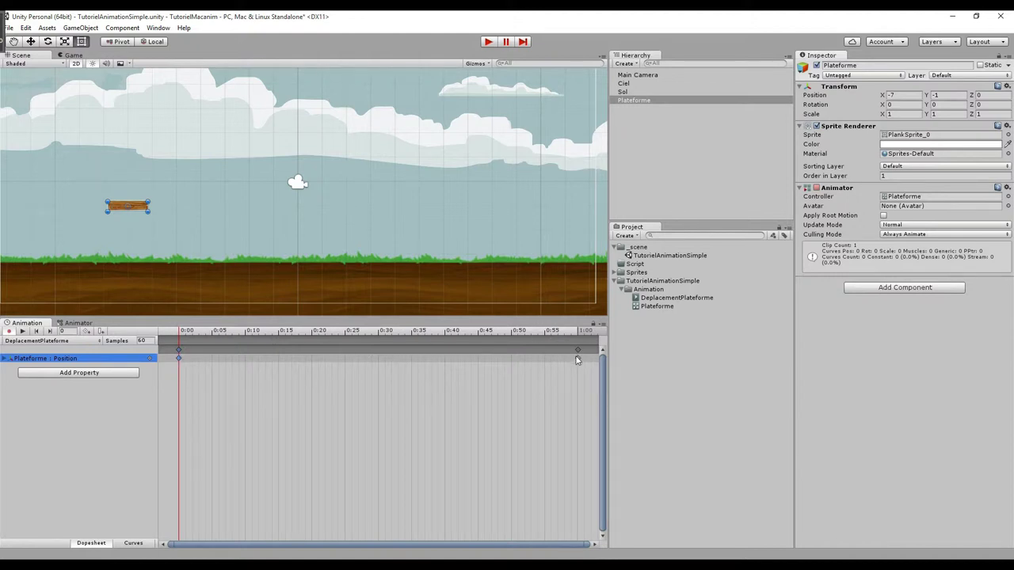
click(577, 359)
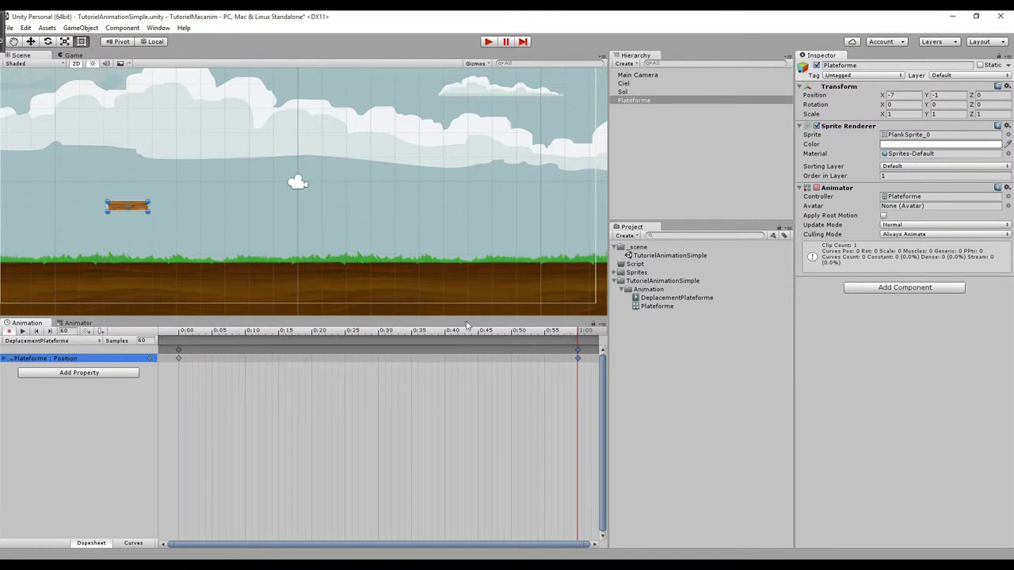
- Expand Position into x, y, z rows and change x at 1:00 from -7 to 7
click(178, 358)
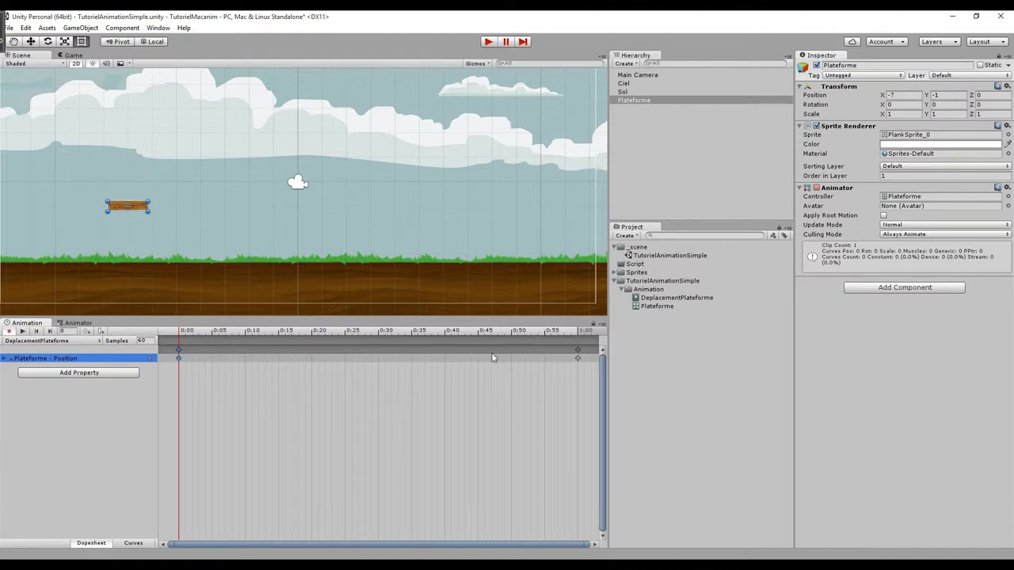
click(578, 358)
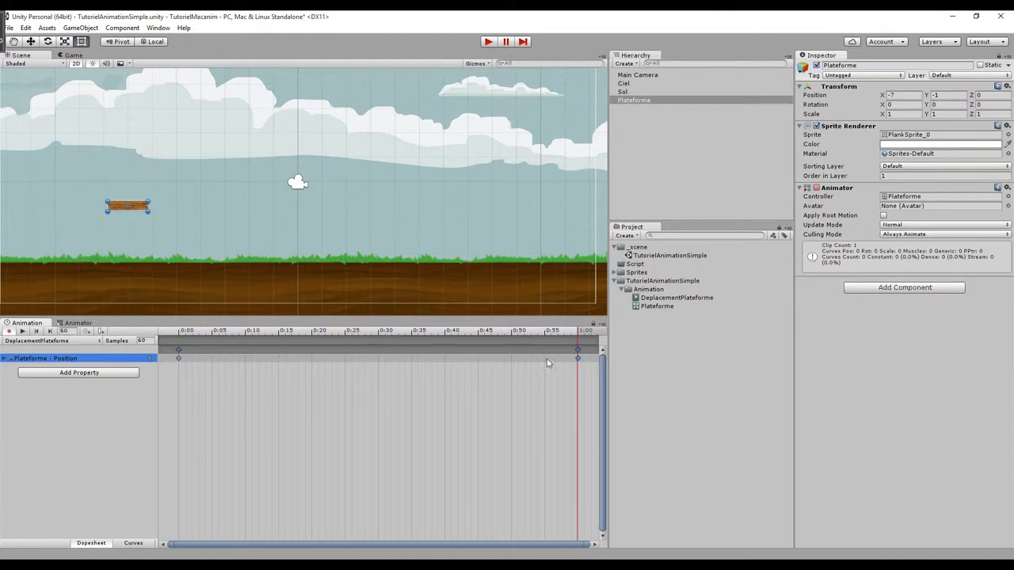
click(179, 360)
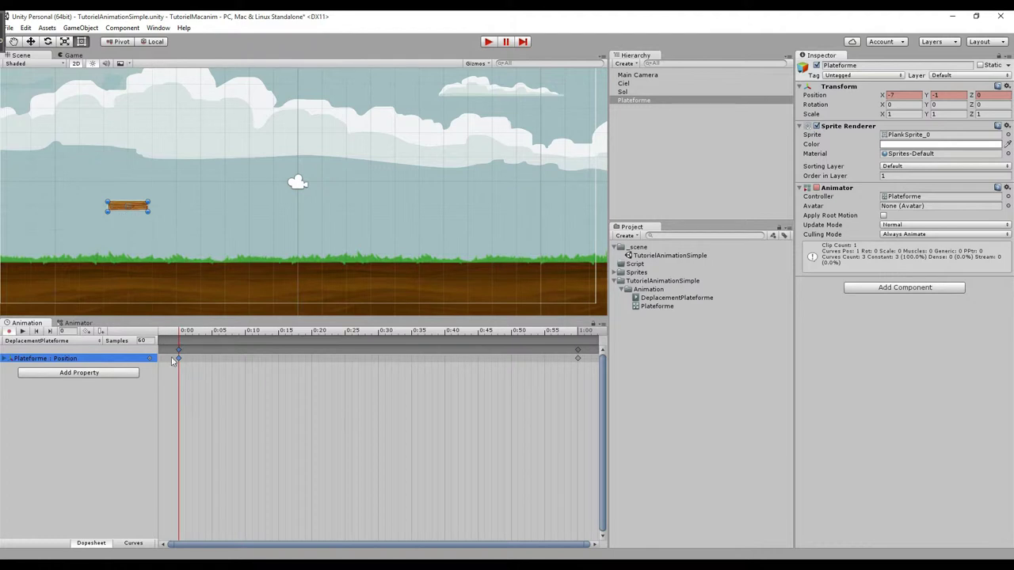
click(579, 359)
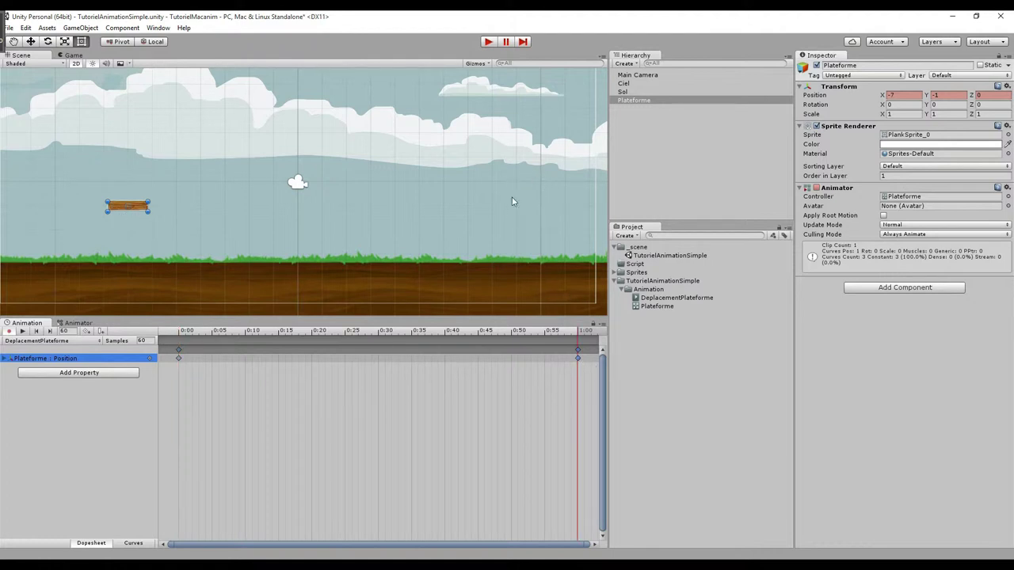
click(7, 358)
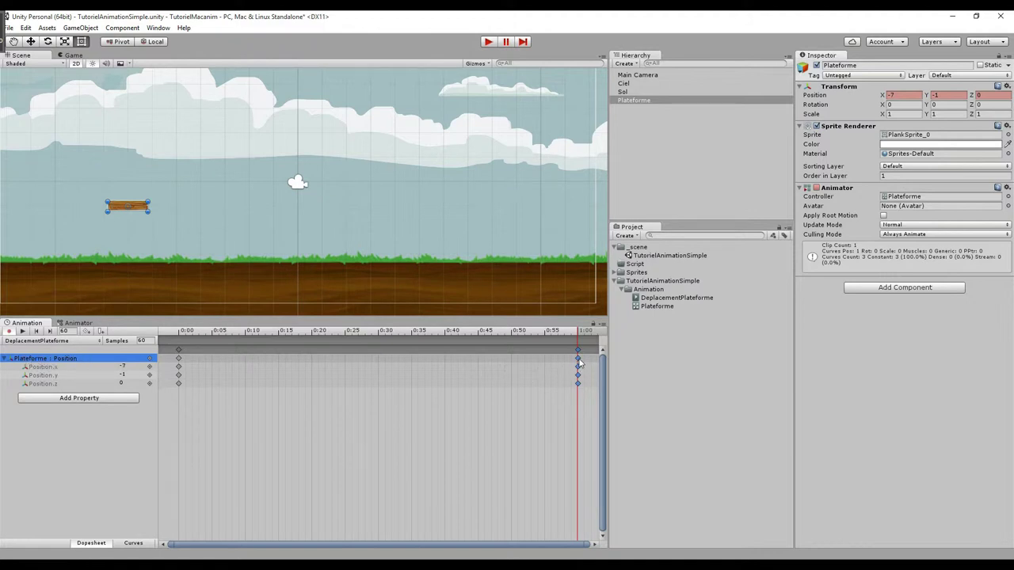
click(577, 358)
click(123, 366)
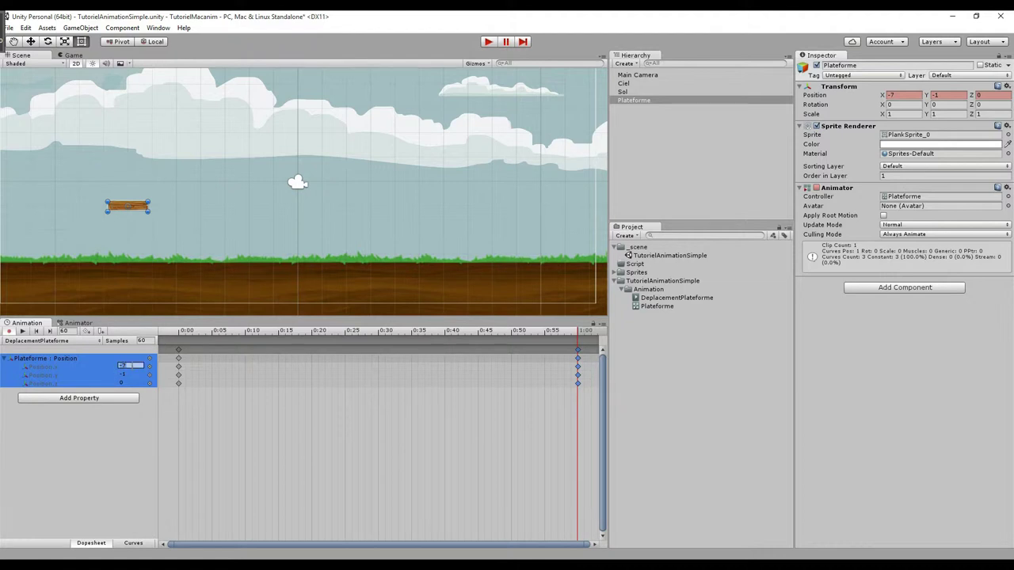
text(7)
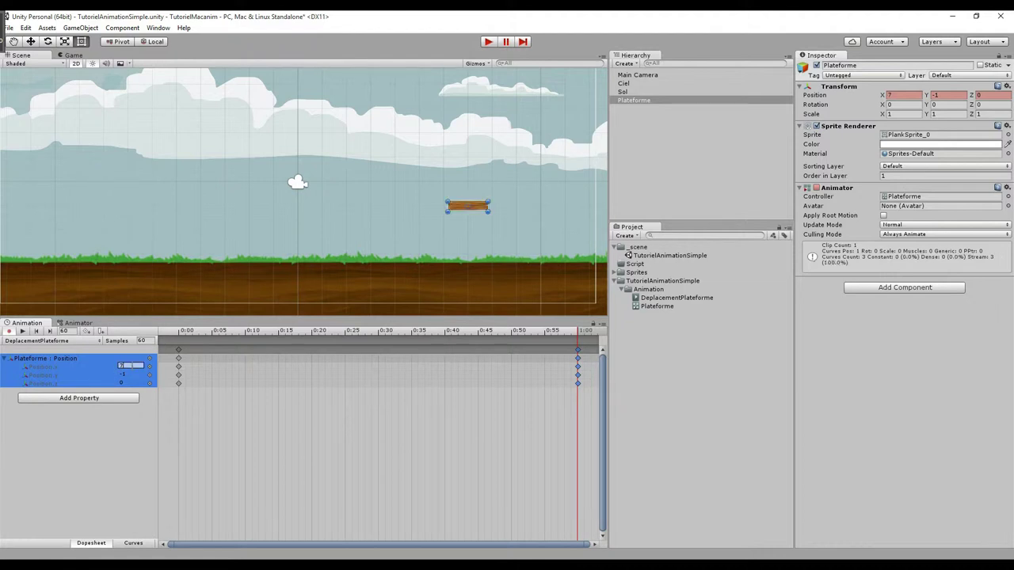
text(-7)
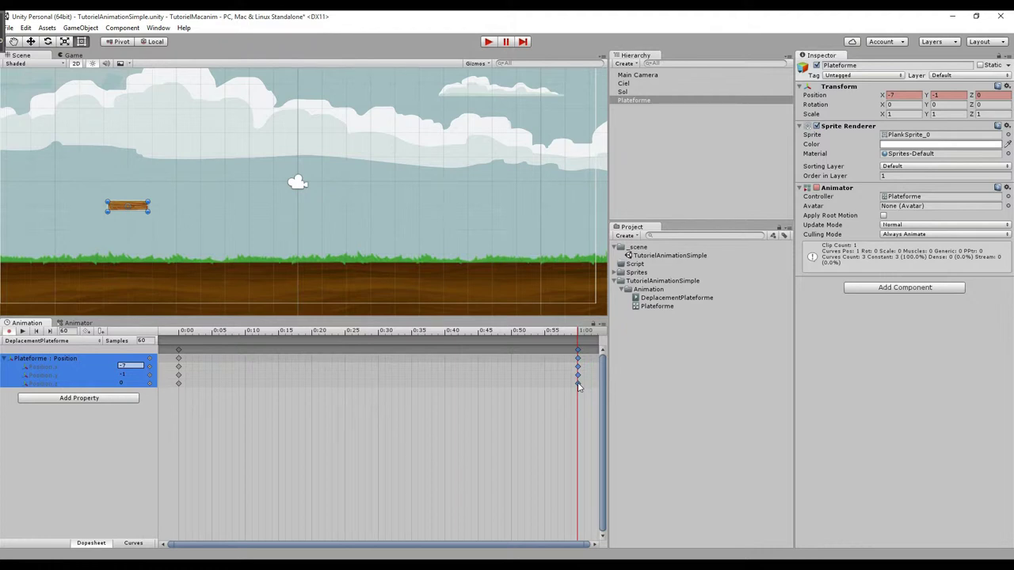
- Try dragging the platform in the Scene, then delete the keyframes at 1:00
click(141, 210)
drag(141, 209, 213, 209)
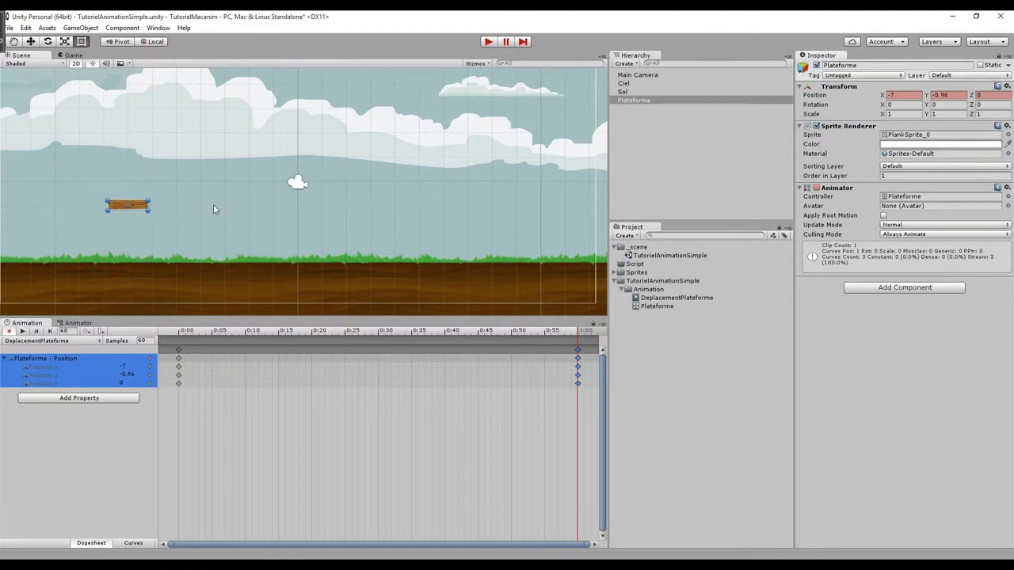
drag(145, 209, 545, 206)
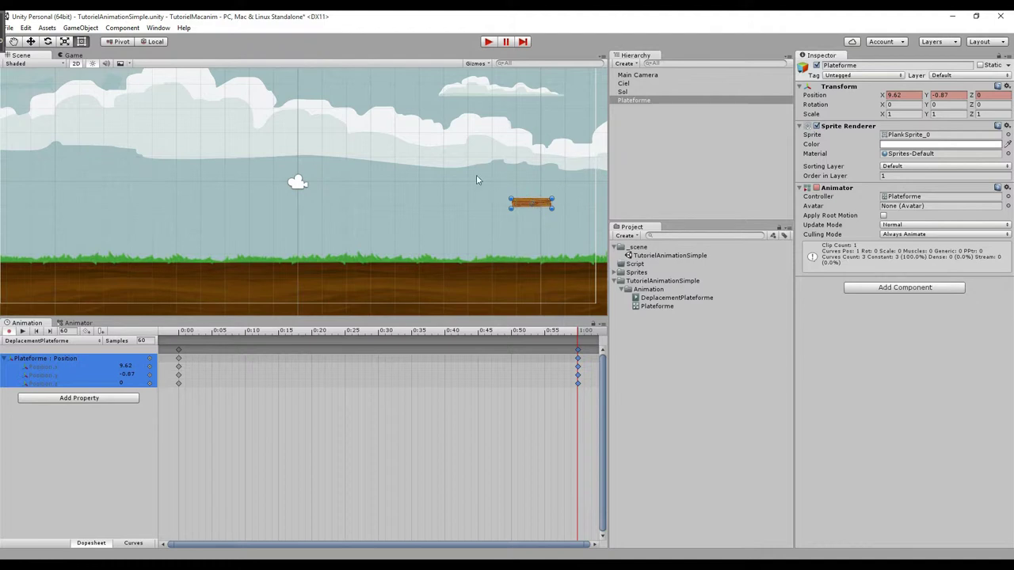
click(179, 361)
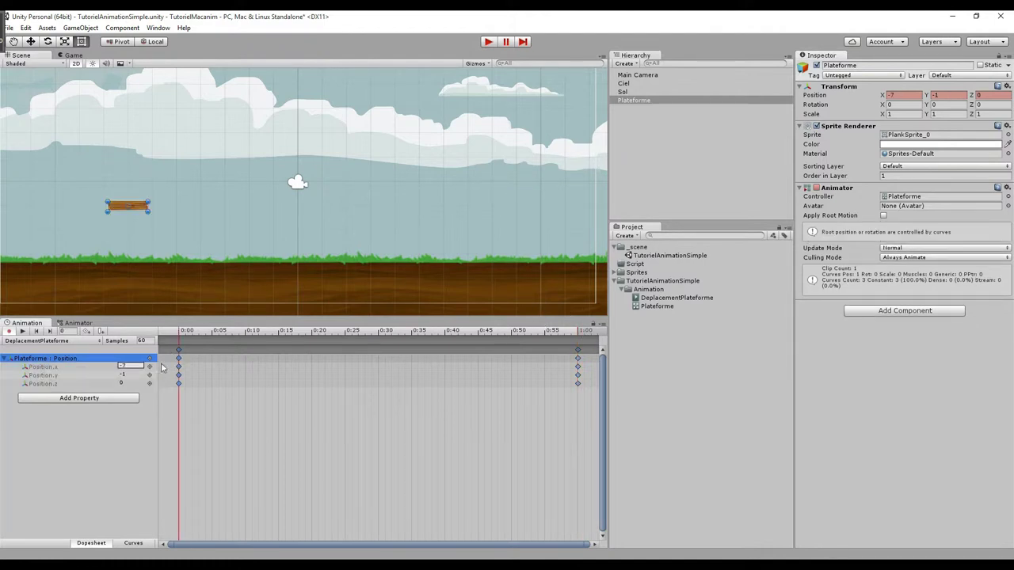
click(579, 359)
right_click(579, 360)
click(611, 379)
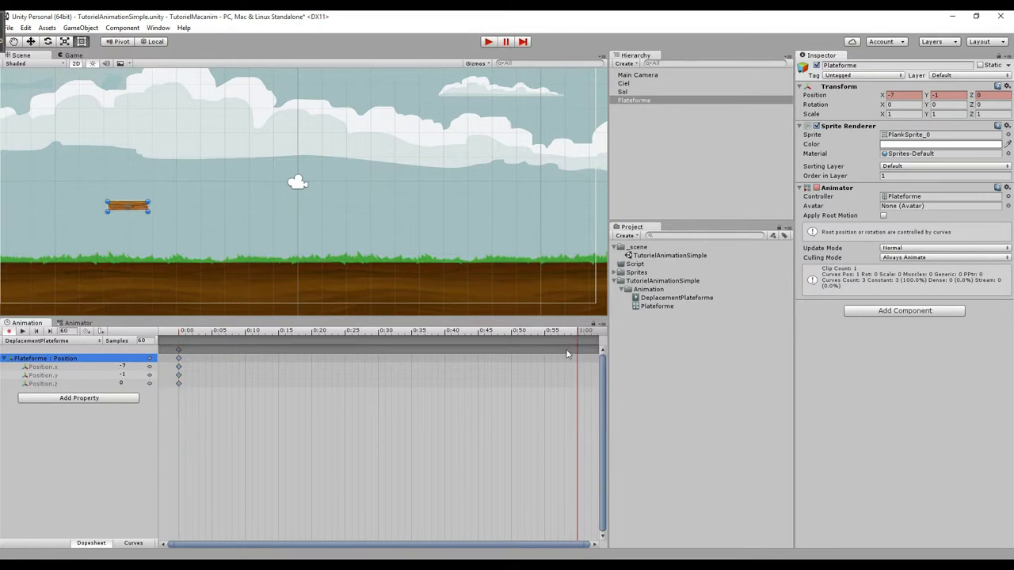
- Add new keys at 1:00 holding Position x -7, y -1, z 0
click(179, 359)
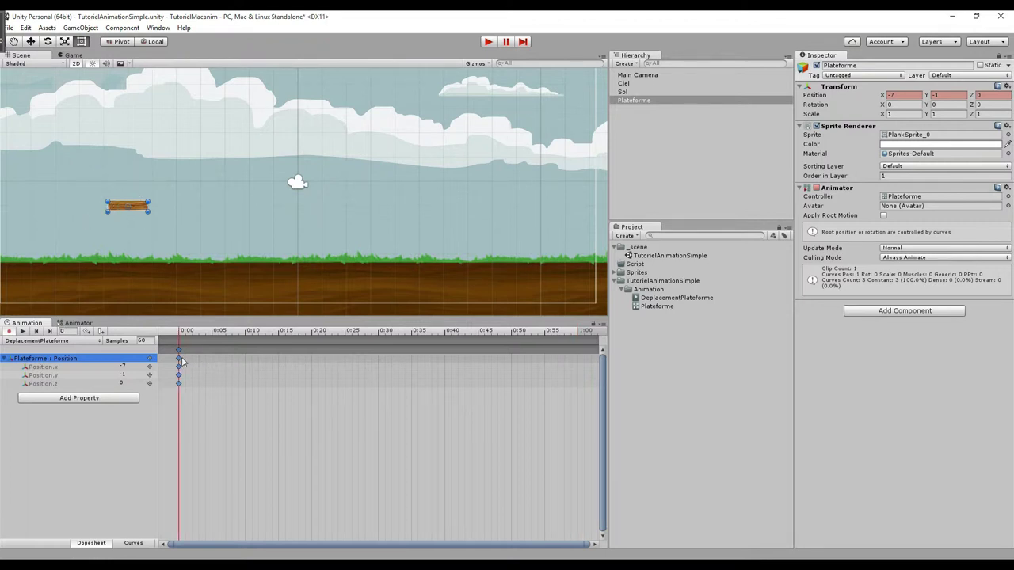
click(575, 334)
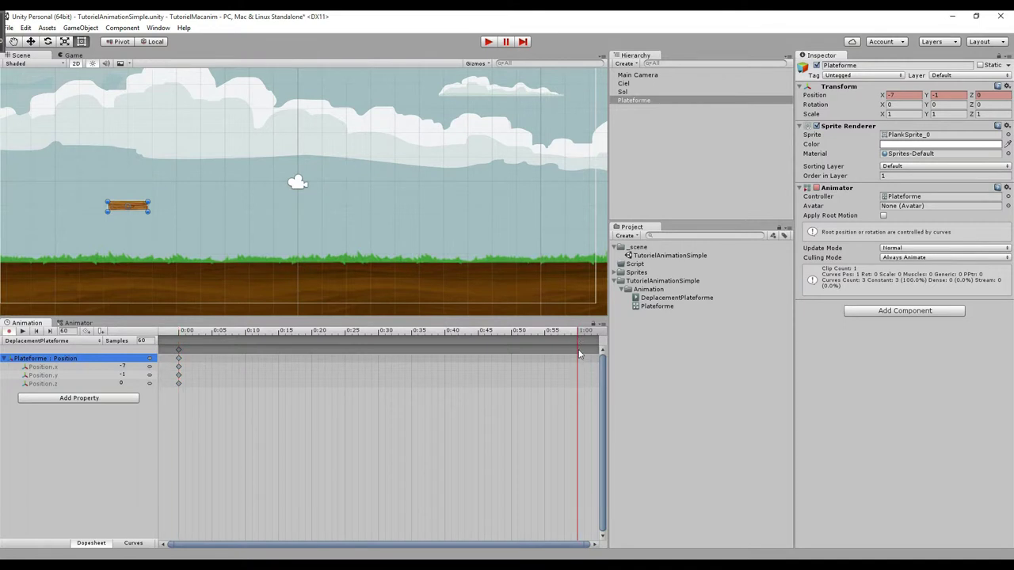
right_click(581, 353)
click(603, 358)
click(578, 359)
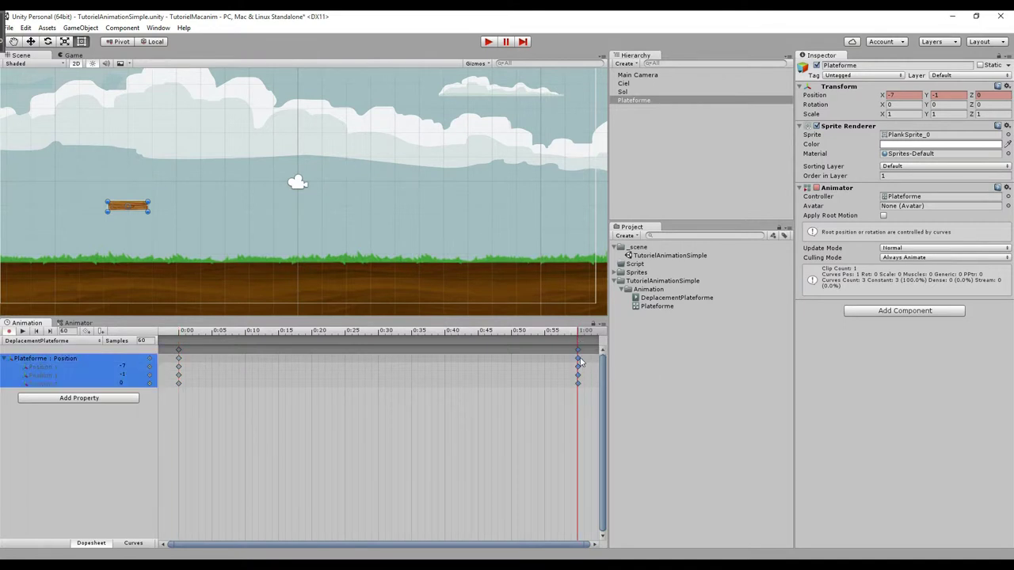
- Set Position.x at 1:00 to 7 and preview the platform sliding left to right
click(131, 365)
text(7)
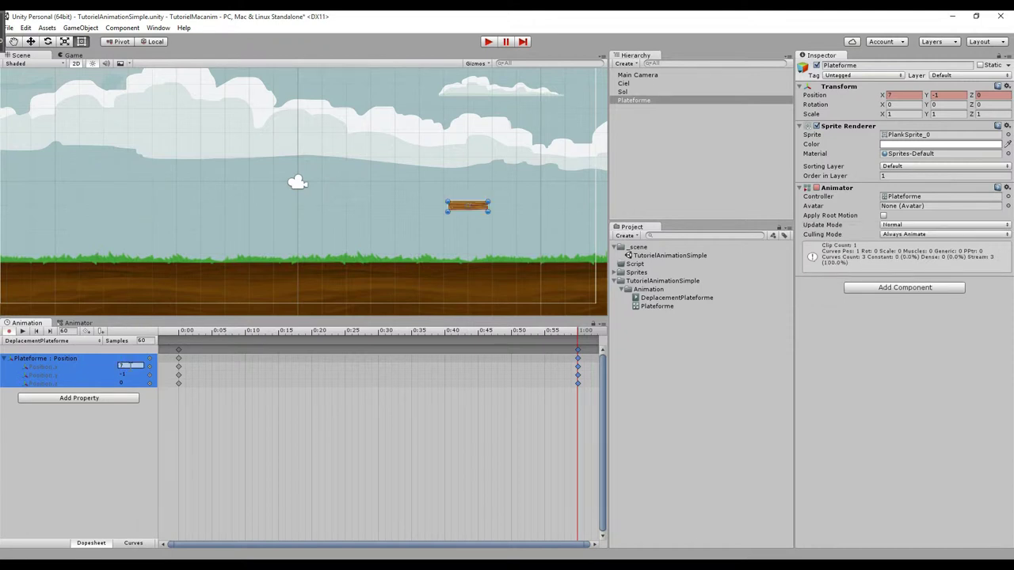
mouse_move(576, 330)
mouse_down()
mouse_move(180, 339)
mouse_move(580, 342)
mouse_up()
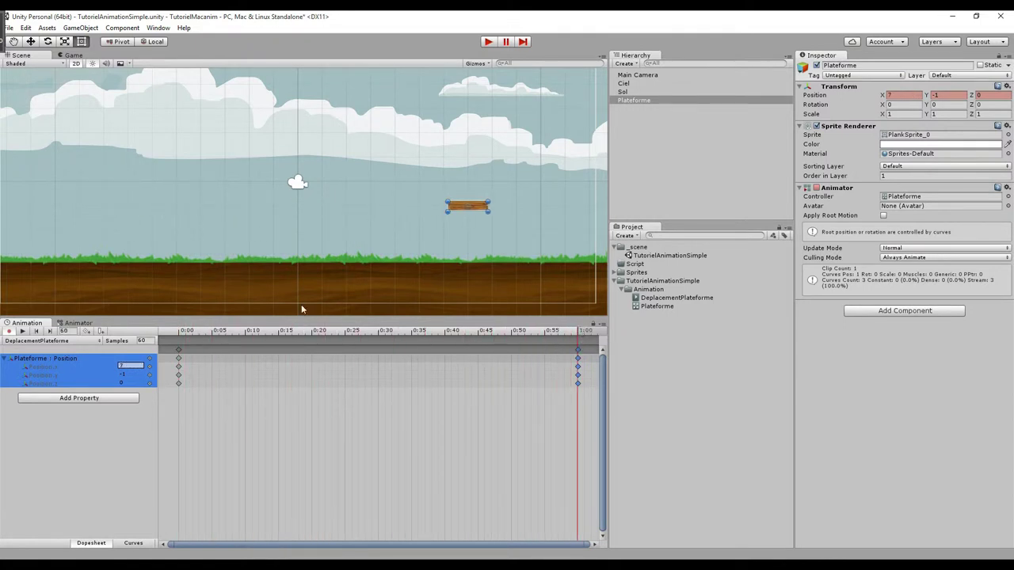
click(24, 332)
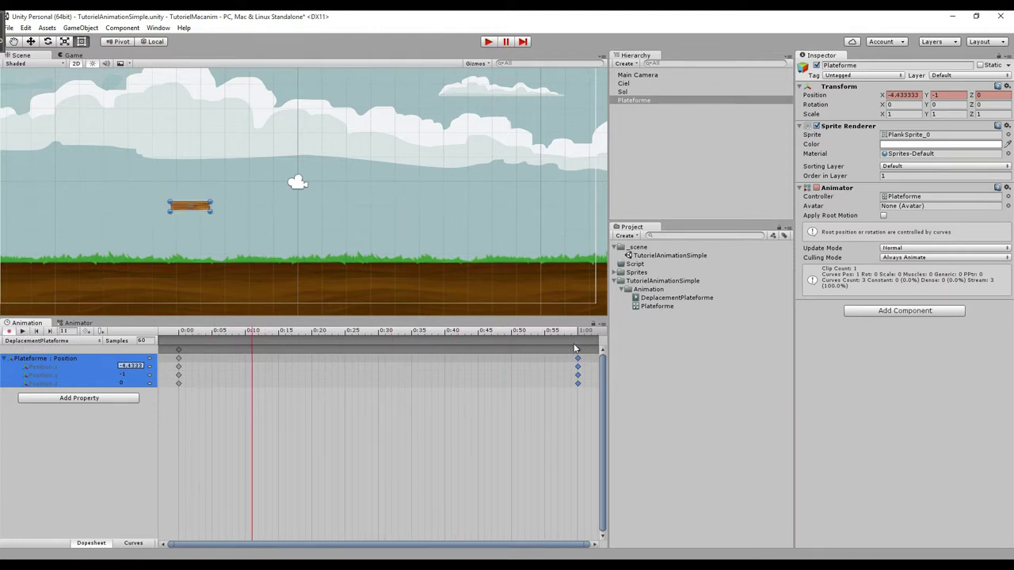
scroll(386, 406, down, 1)
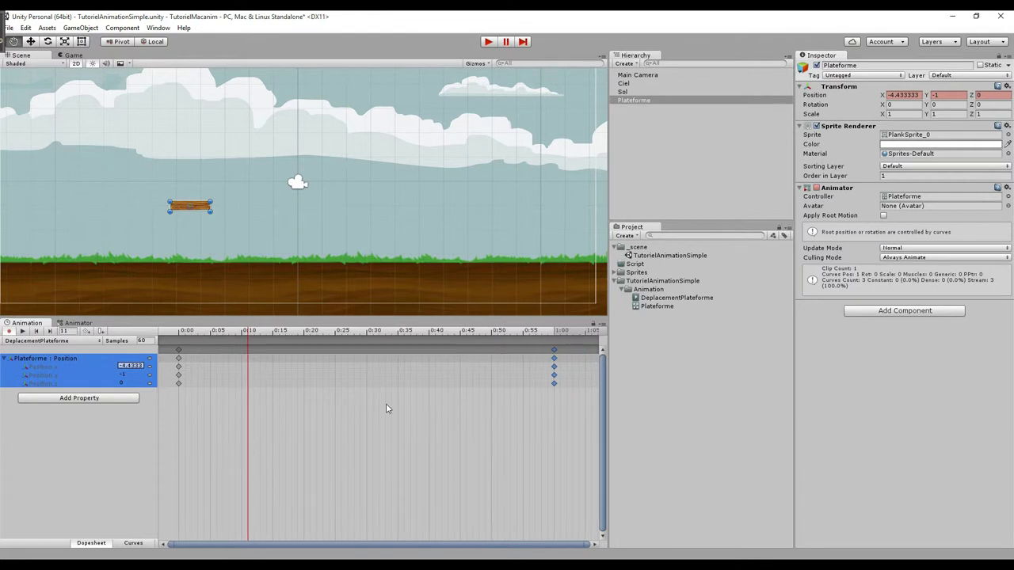
scroll(386, 405, down, 1)
scroll(386, 405, down, 2)
scroll(387, 408, down, 1)
- Zoom out the dopesheet and drag the x 7 keyframes from 1:00 to 2:00
scroll(387, 407, down, 1)
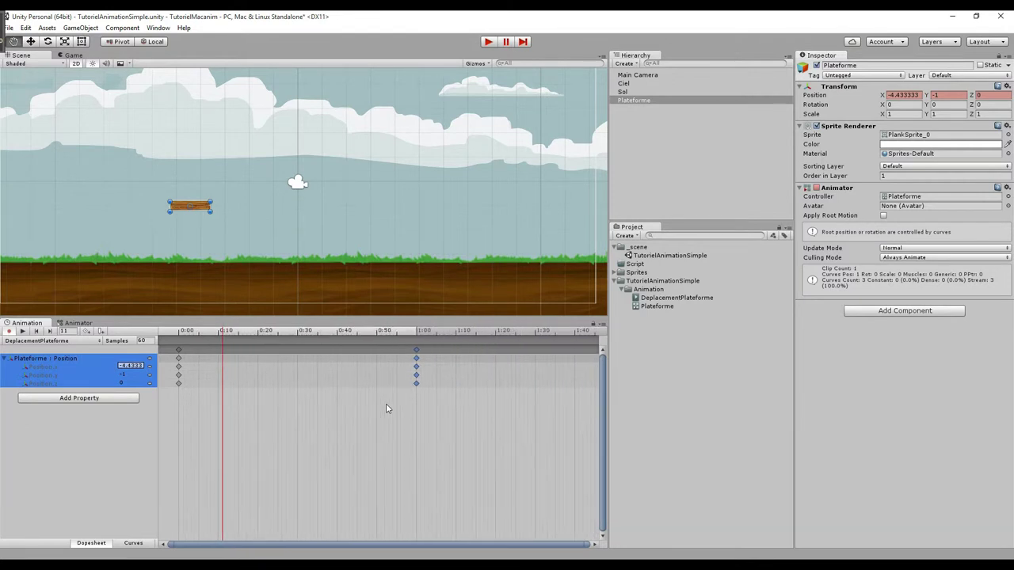
scroll(387, 408, down, 1)
scroll(386, 407, down, 1)
scroll(386, 409, down, 2)
scroll(387, 408, down, 1)
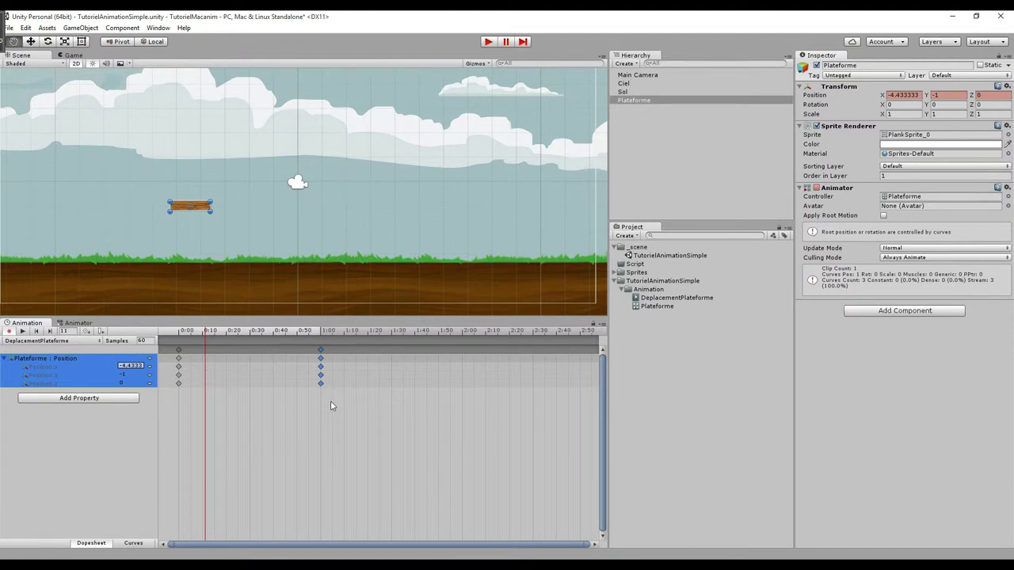
scroll(333, 406, down, 1)
scroll(334, 407, down, 1)
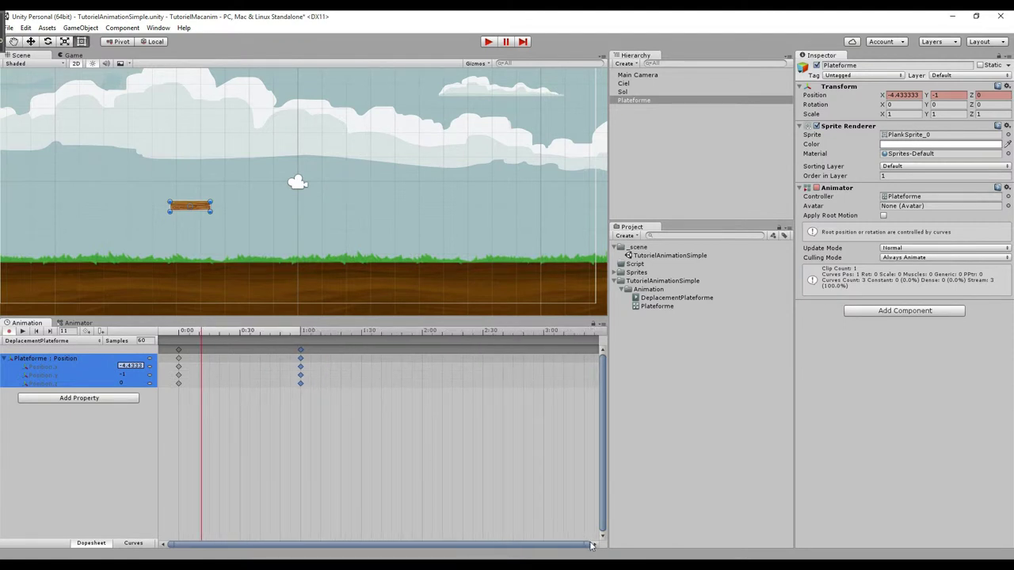
drag(590, 547, 498, 550)
drag(302, 354, 424, 356)
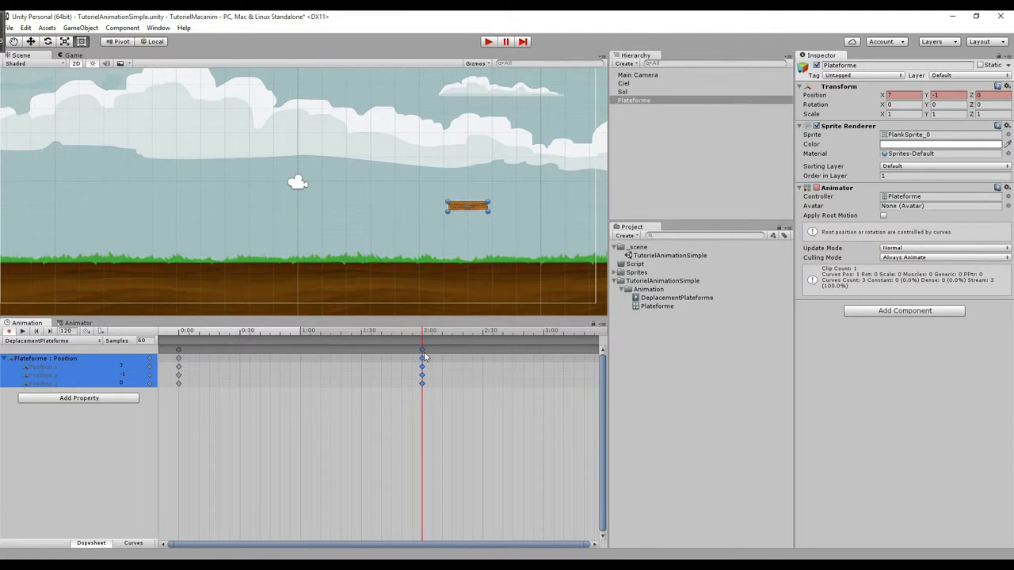
- Add keyframes at 4:00 with Position.x set to -7
click(598, 548)
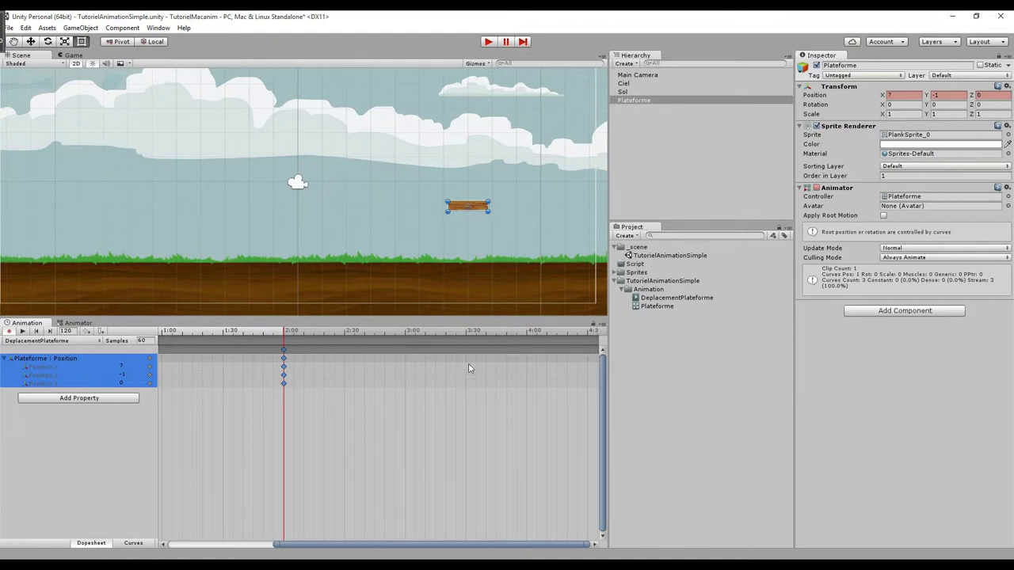
click(524, 356)
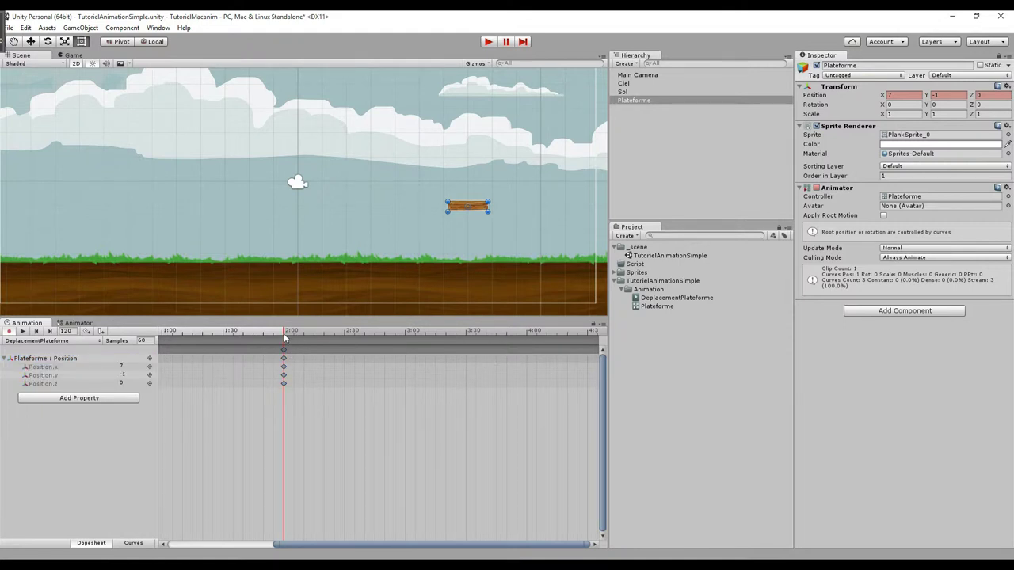
drag(286, 338, 526, 339)
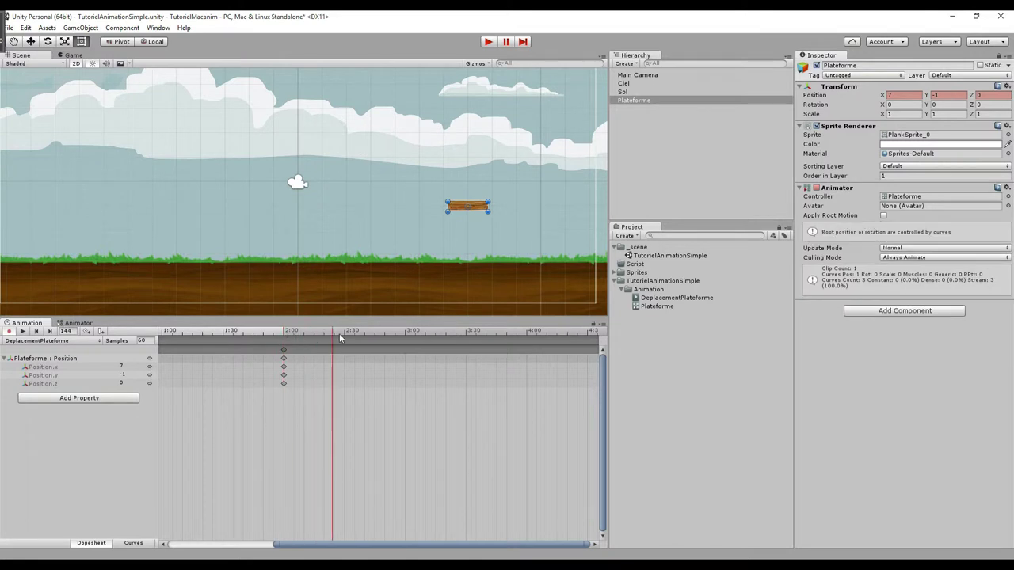
right_click(528, 353)
click(536, 357)
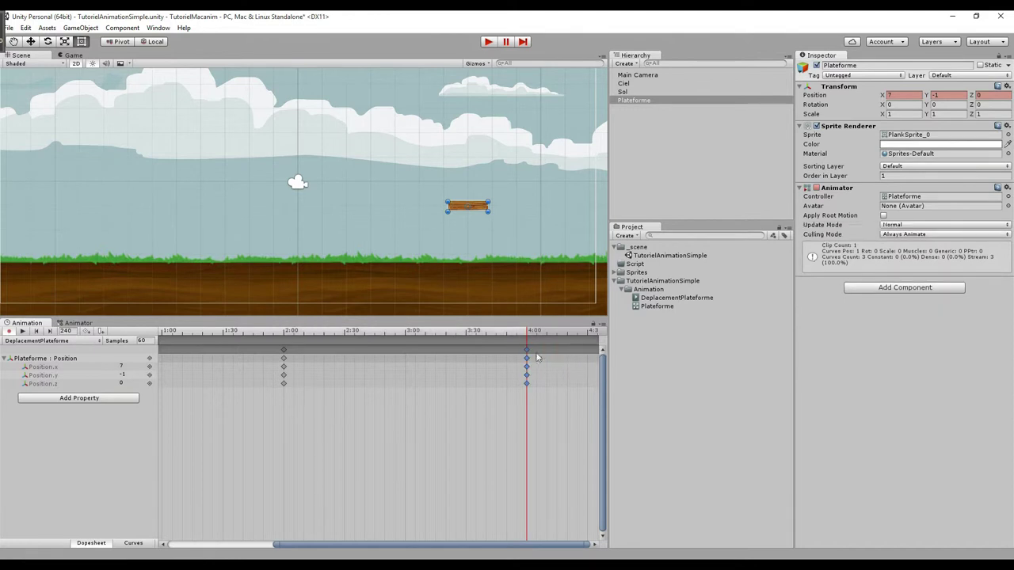
click(527, 354)
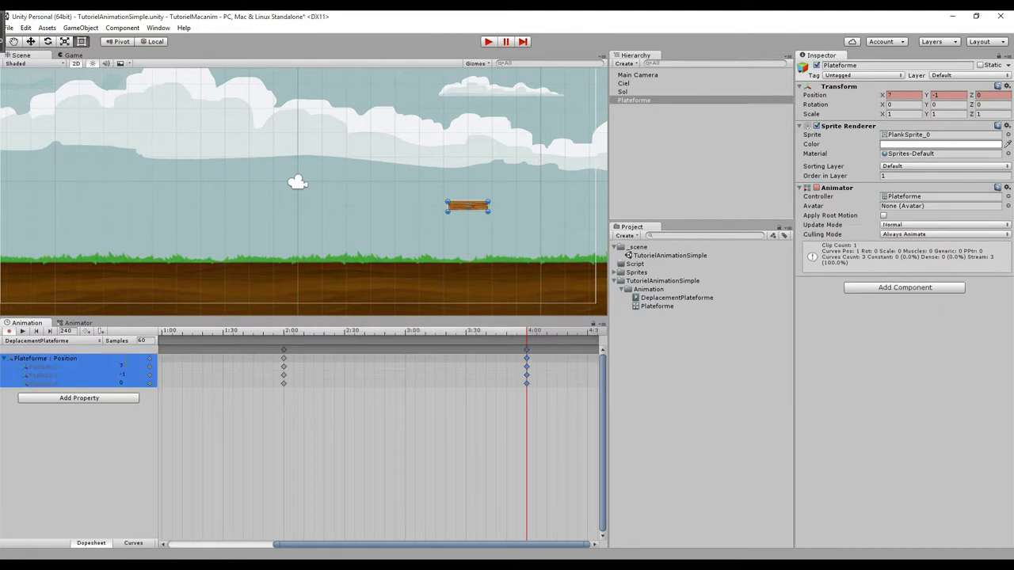
click(129, 365)
text(-7)
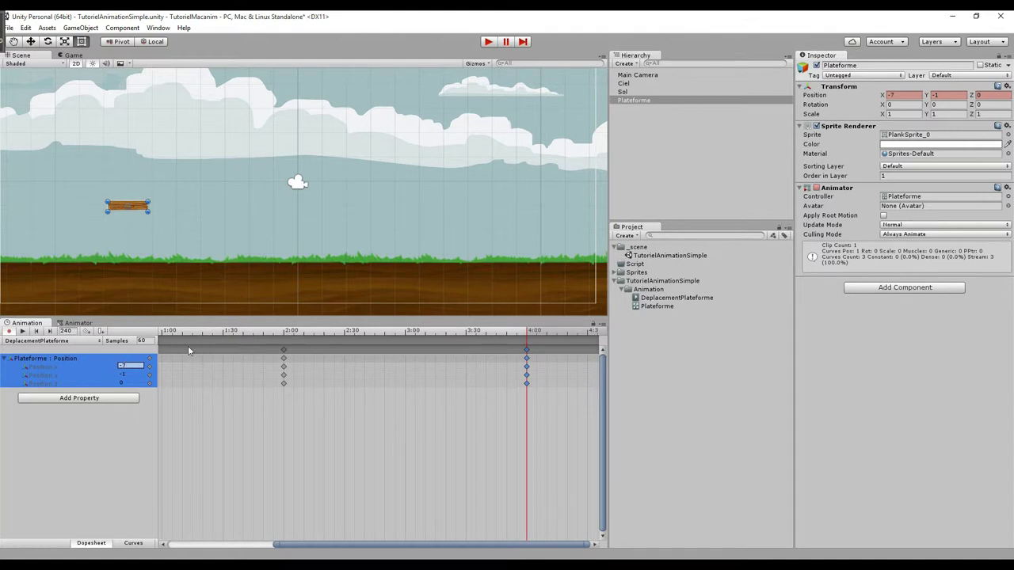
- Play the clip to watch the platform slide right and back, then stop it with Space
click(23, 332)
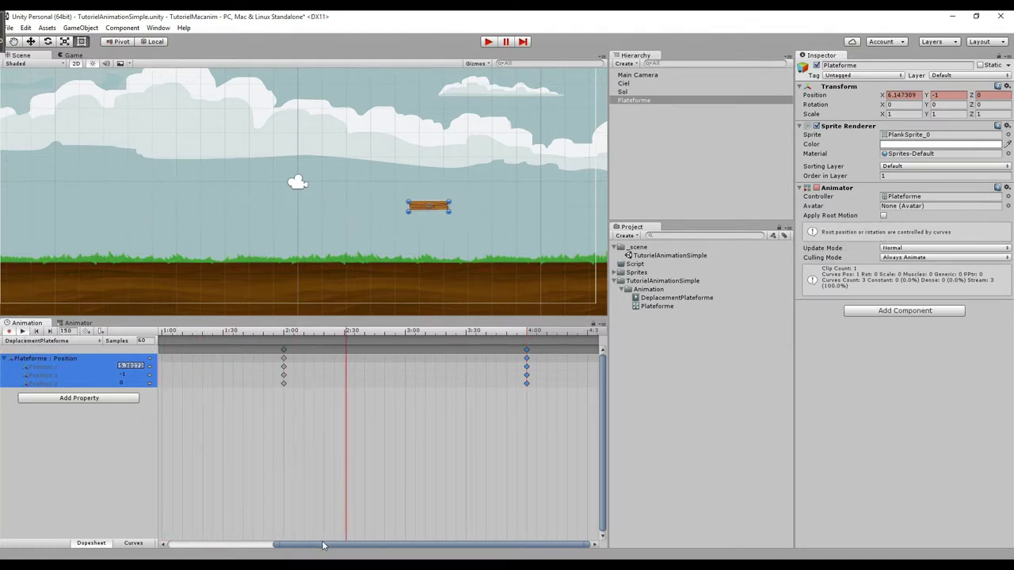
drag(320, 546, 283, 546)
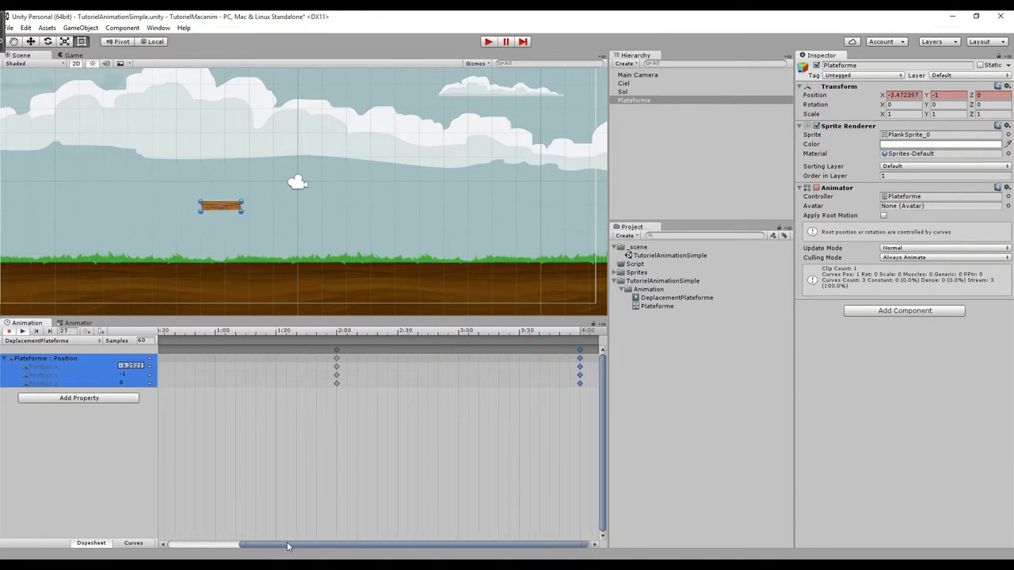
drag(292, 546, 245, 546)
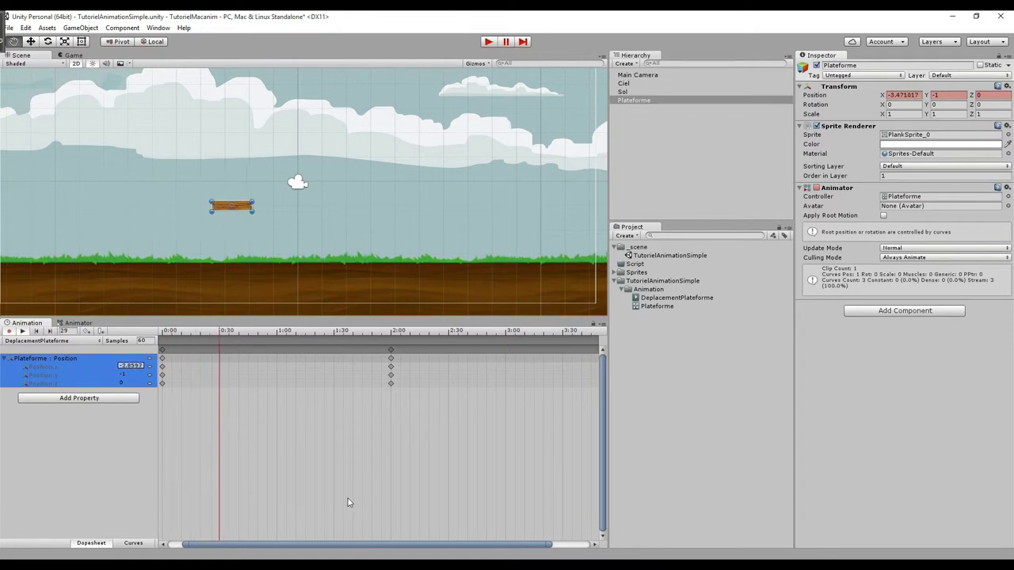
scroll(348, 496, down, 2)
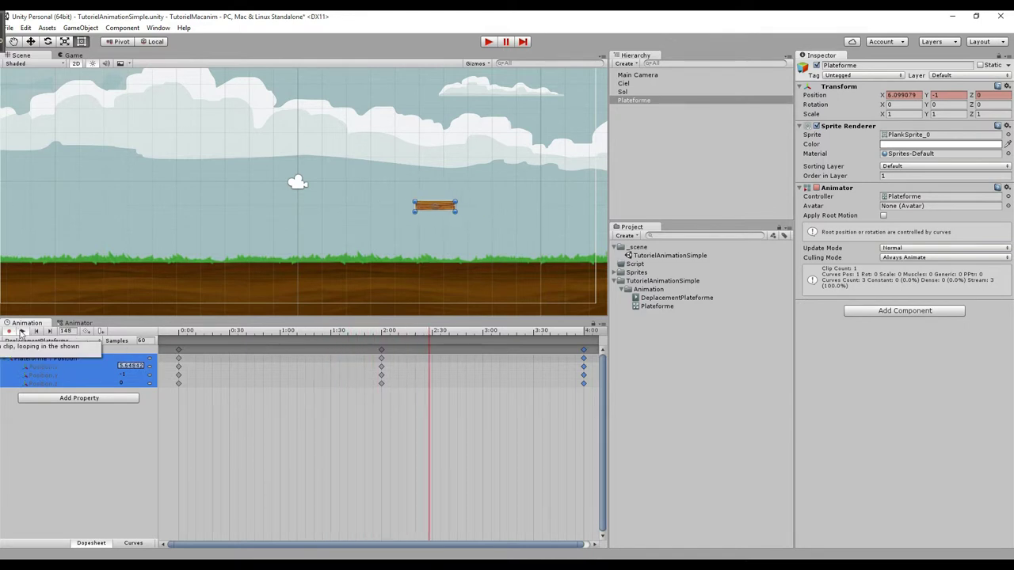
key(space)
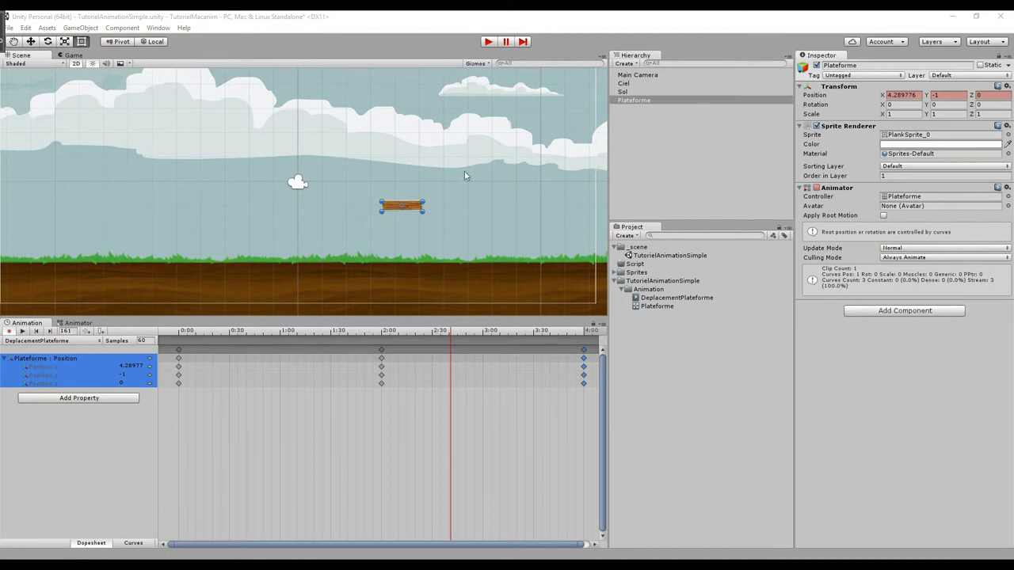
- Inspect the DeplacementPlateforme clip and Plateforme controller, then show the Animator graph
click(667, 301)
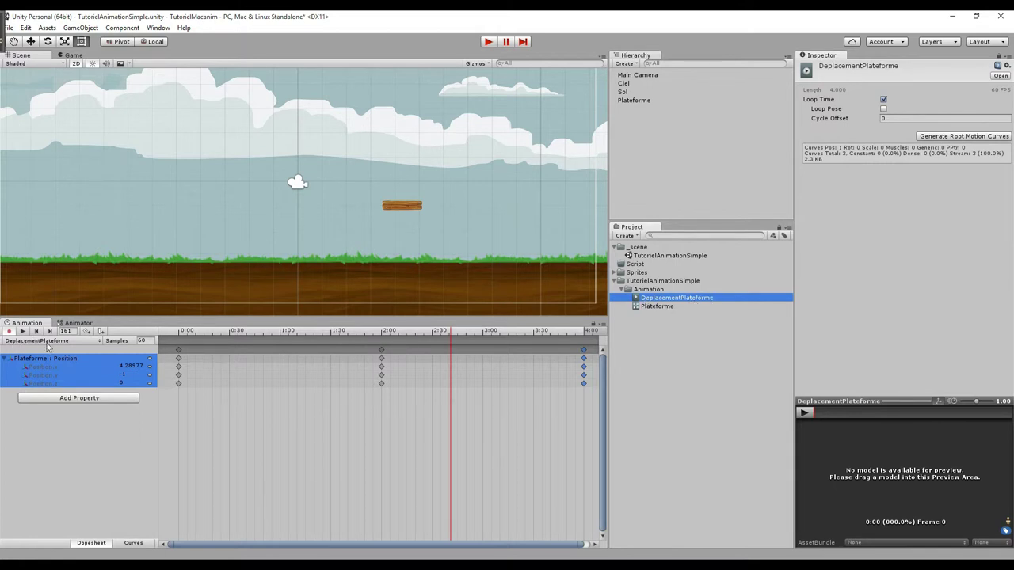
click(656, 307)
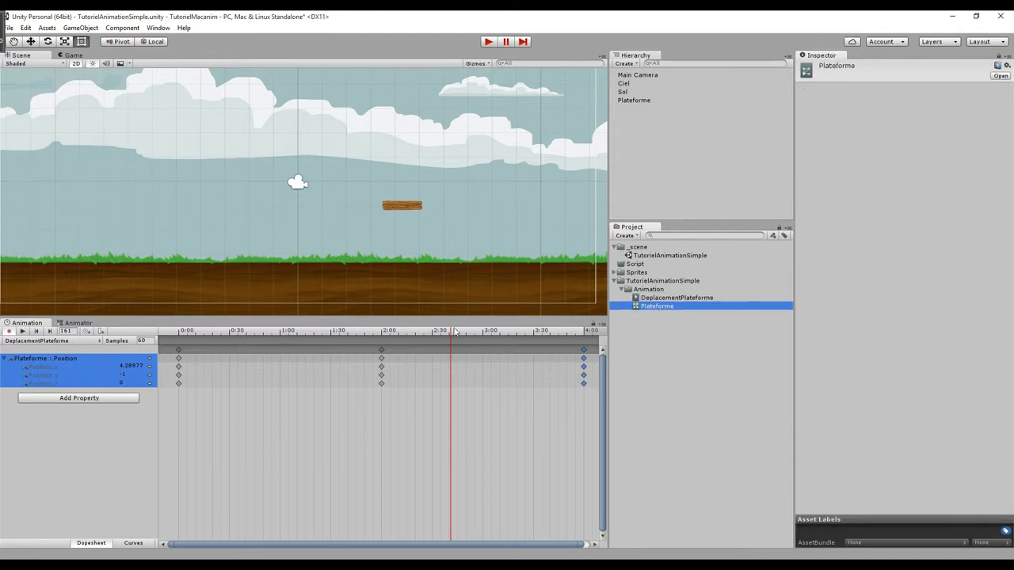
click(78, 323)
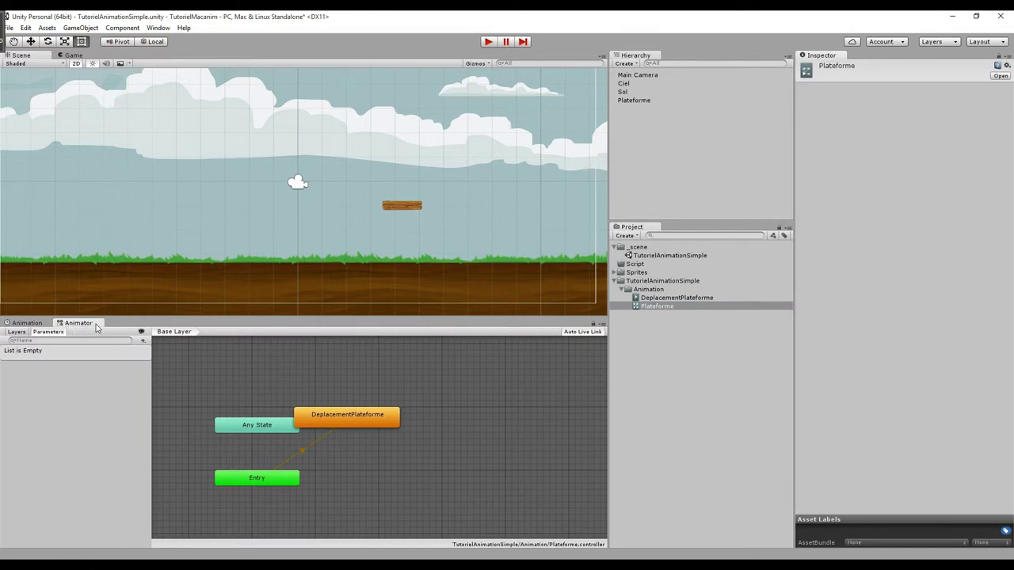
- Place the DeplacementPlateforme state beside Entry, then reopen the Animation timeline with Plateforme selected
drag(345, 412, 406, 474)
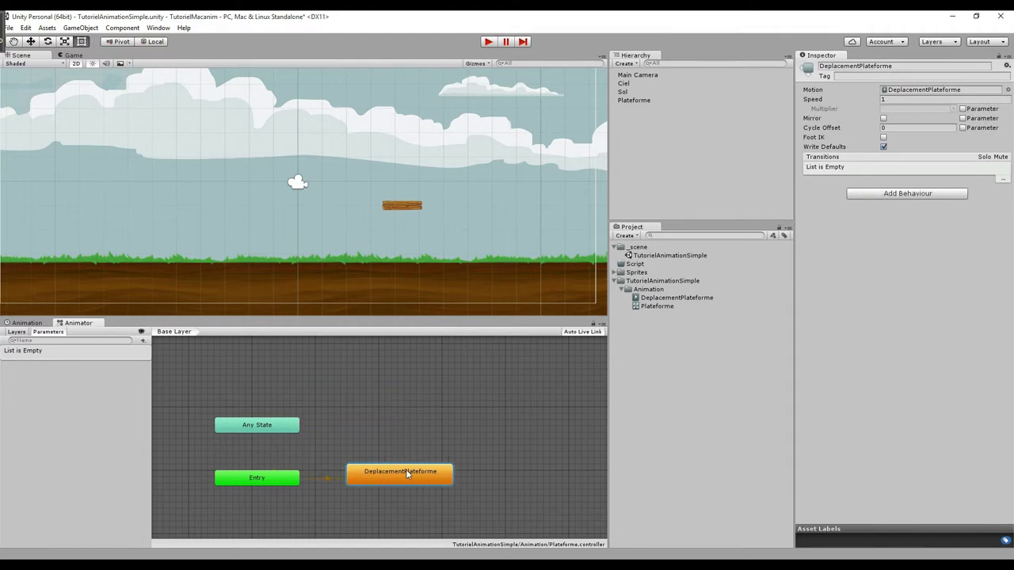
click(26, 324)
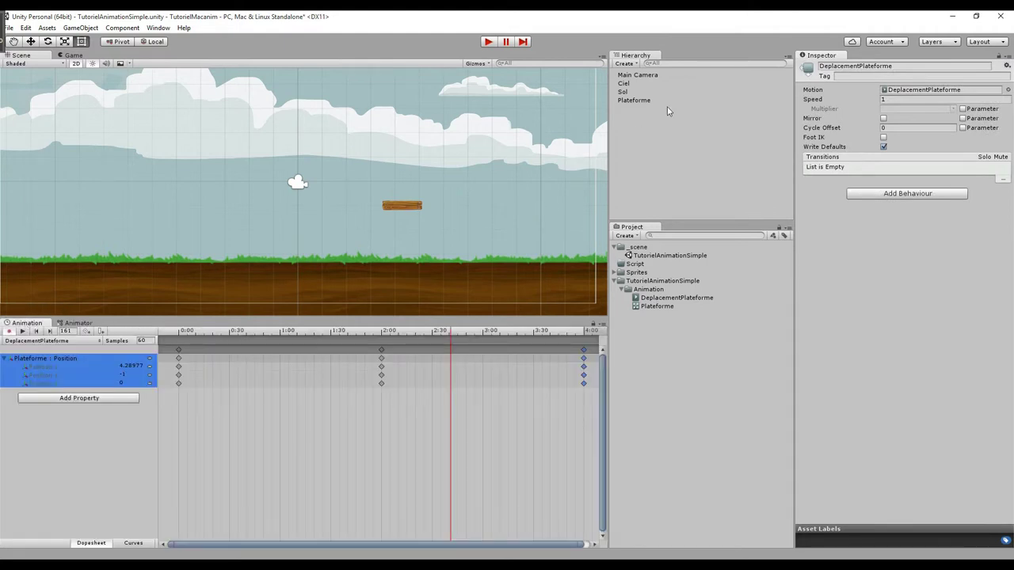
click(645, 102)
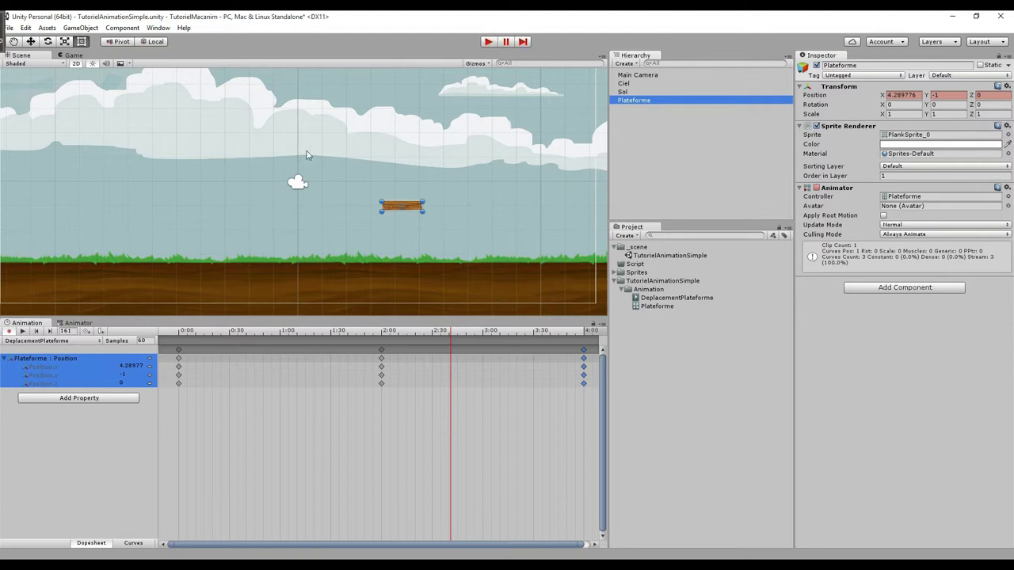
- Stop keyframe recording, enter Play mode, and watch the animation state in the Animator graph
click(11, 332)
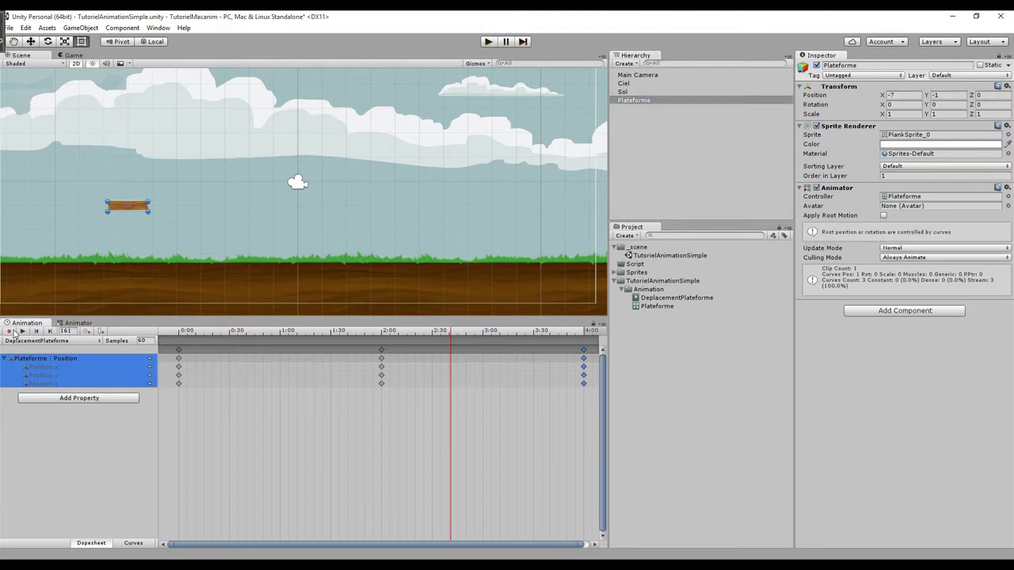
click(488, 43)
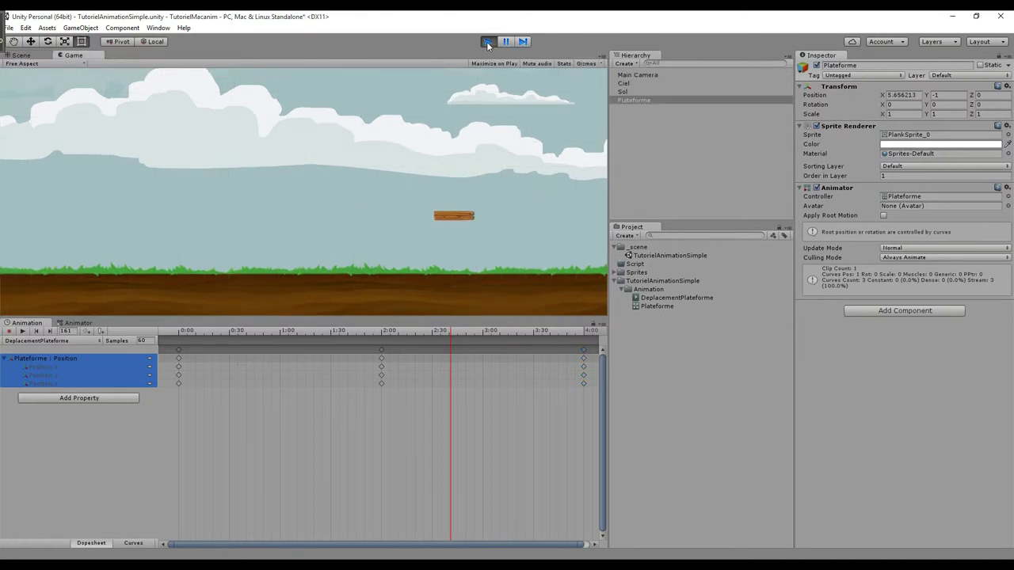
click(79, 323)
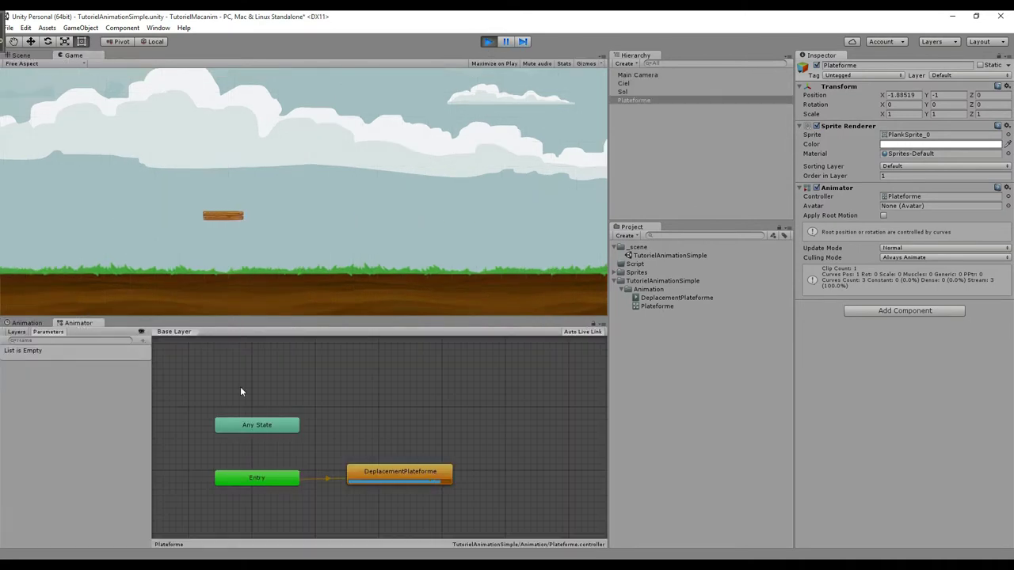
- Select the Plateforme object to watch it slide back and forth, then stop the game
click(639, 101)
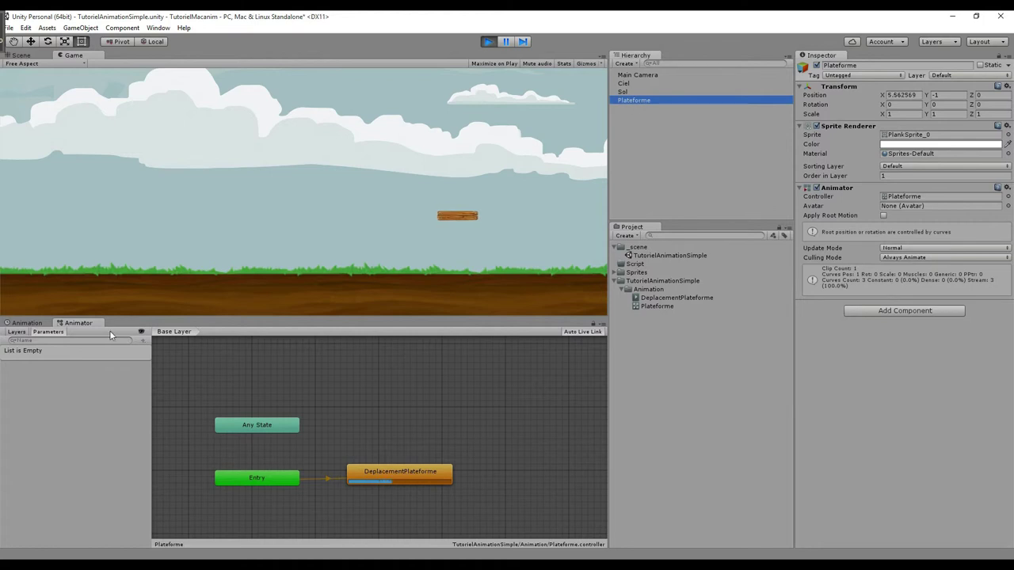
click(67, 326)
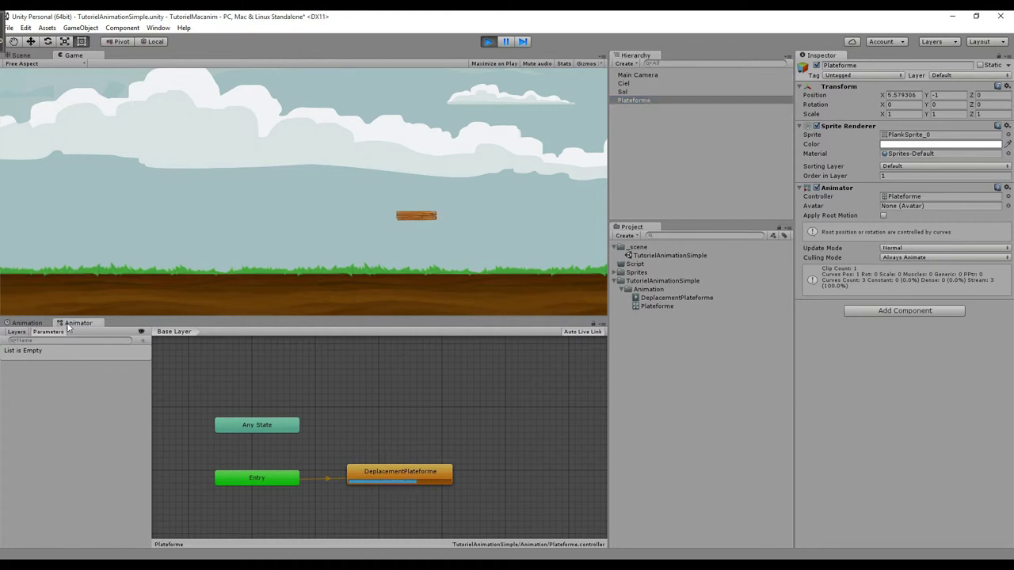
click(650, 101)
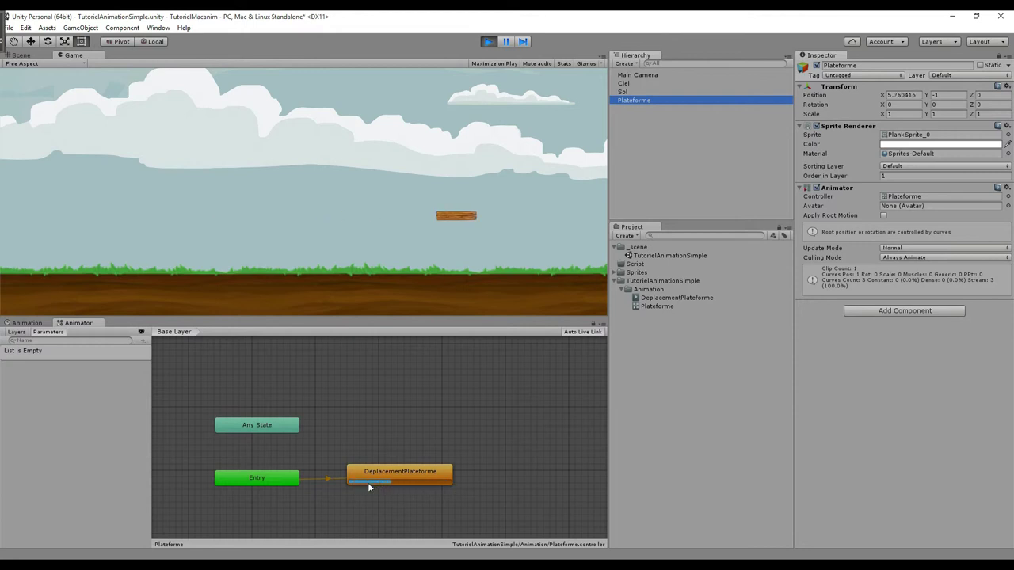
click(489, 42)
- Turn off Loop Time on the DeplacementPlateforme clip in the Inspector
click(675, 299)
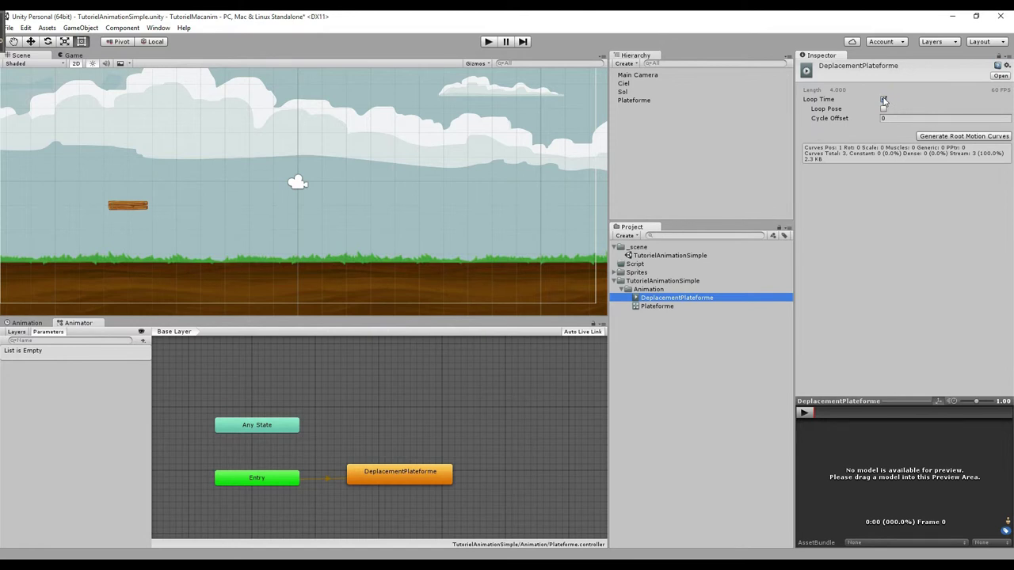
click(884, 99)
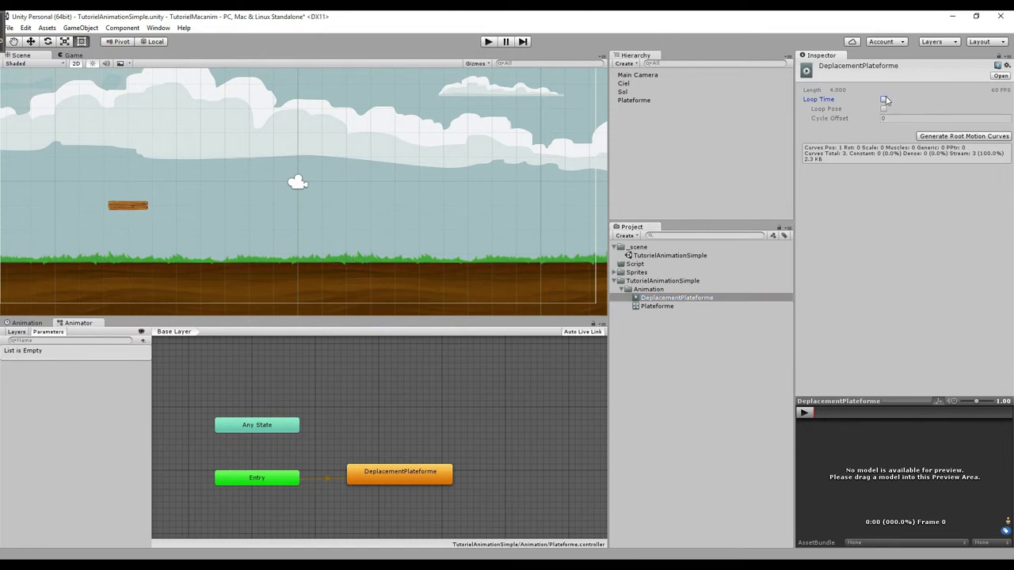
click(683, 298)
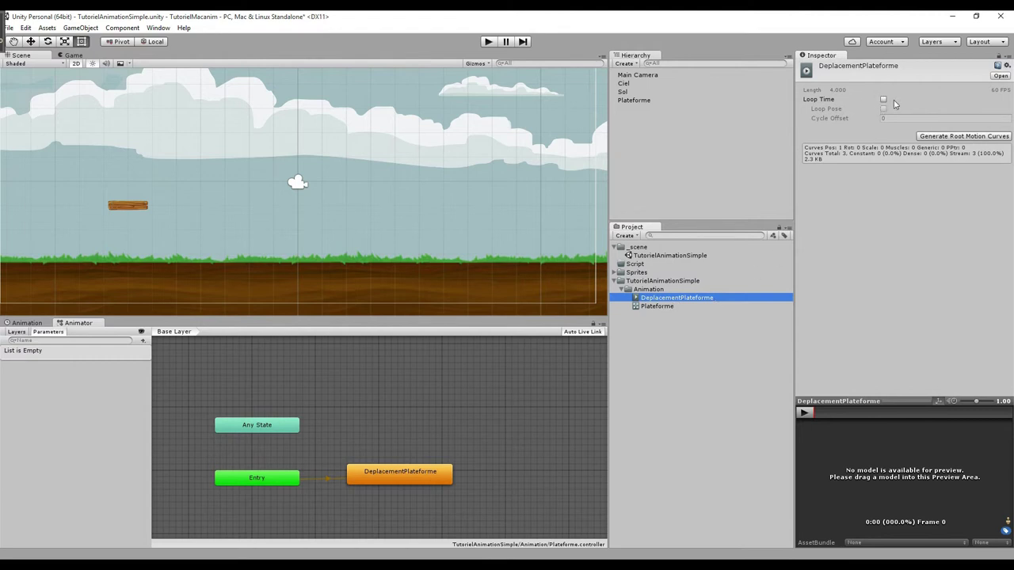
- Run the game to test the non-looping slide, then stop it and re-enable Loop Time
click(496, 42)
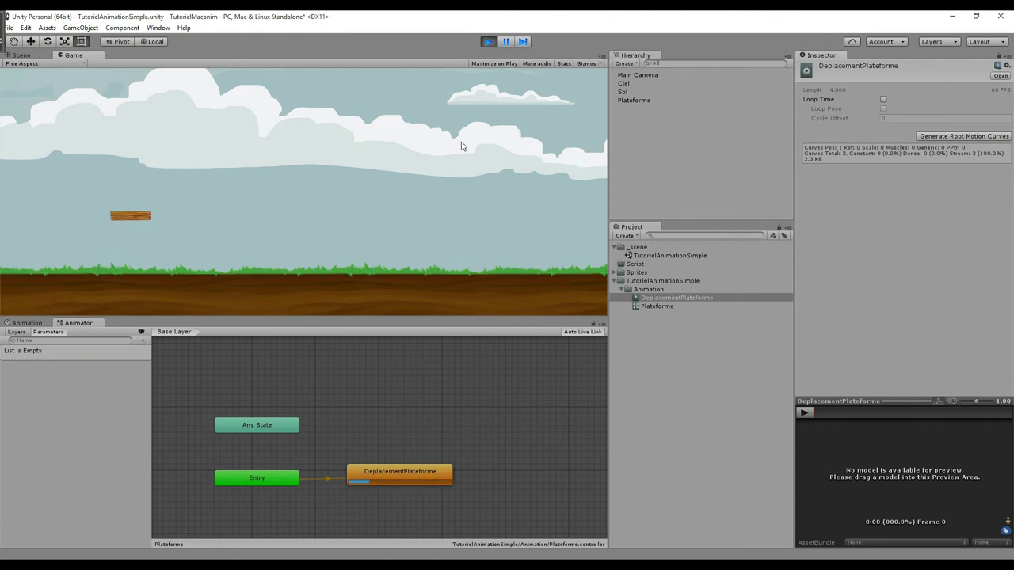
click(490, 41)
click(884, 99)
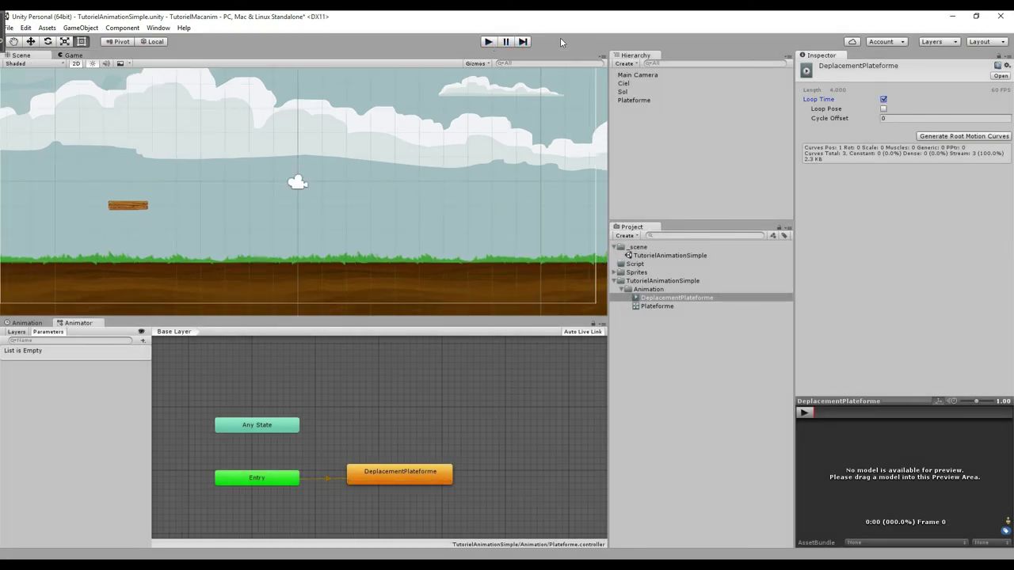
click(489, 42)
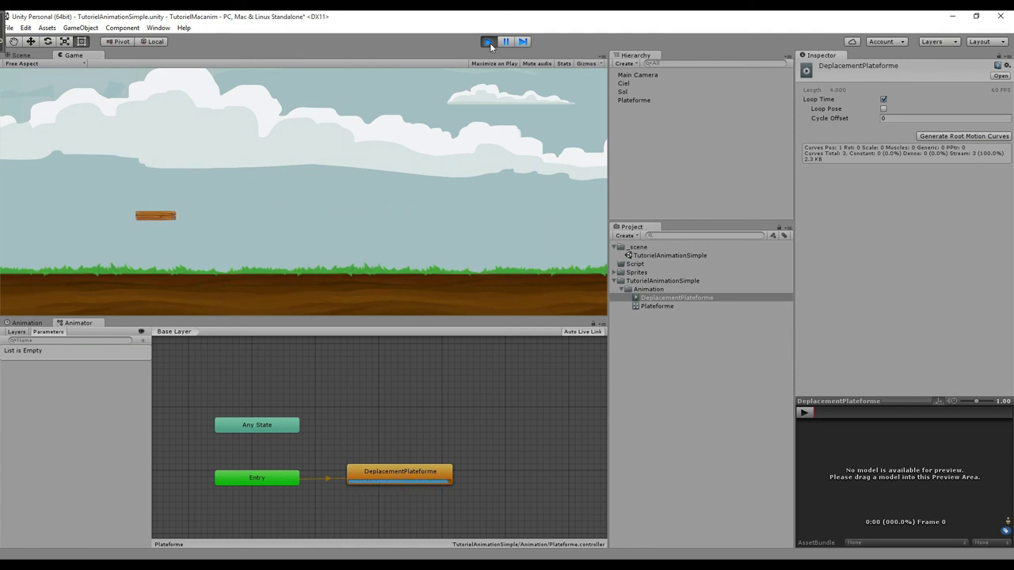
click(489, 42)
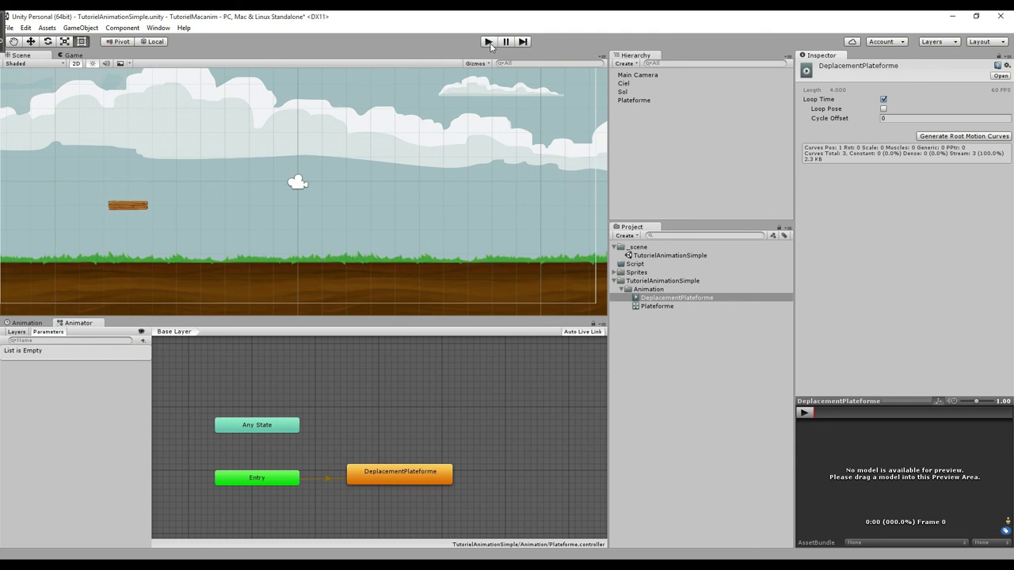